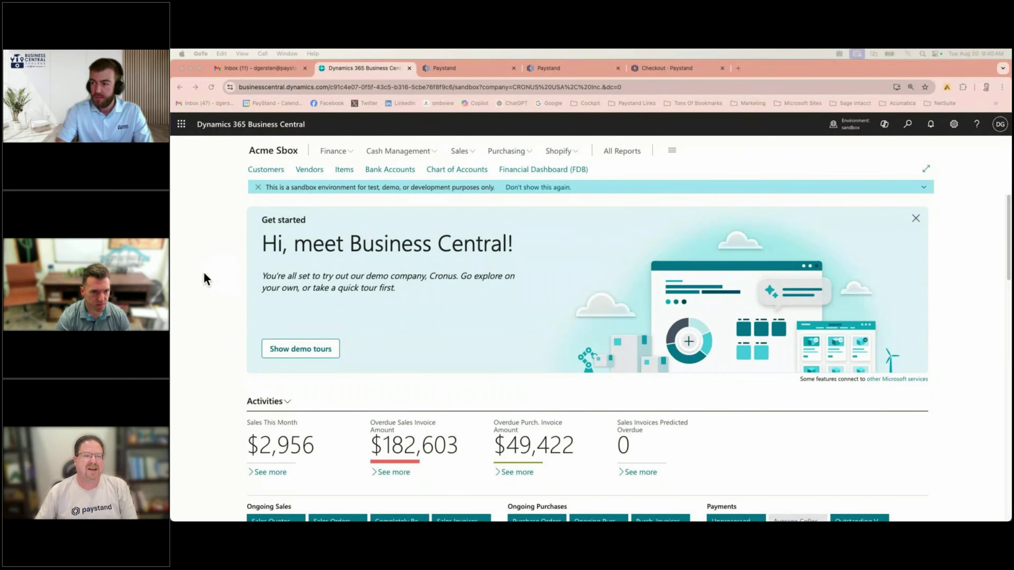
Open the customer card for We-Speak WiFi Idaho and create a new sales invoice from it
{"action": "left_click", "coordinate": [260, 172]}
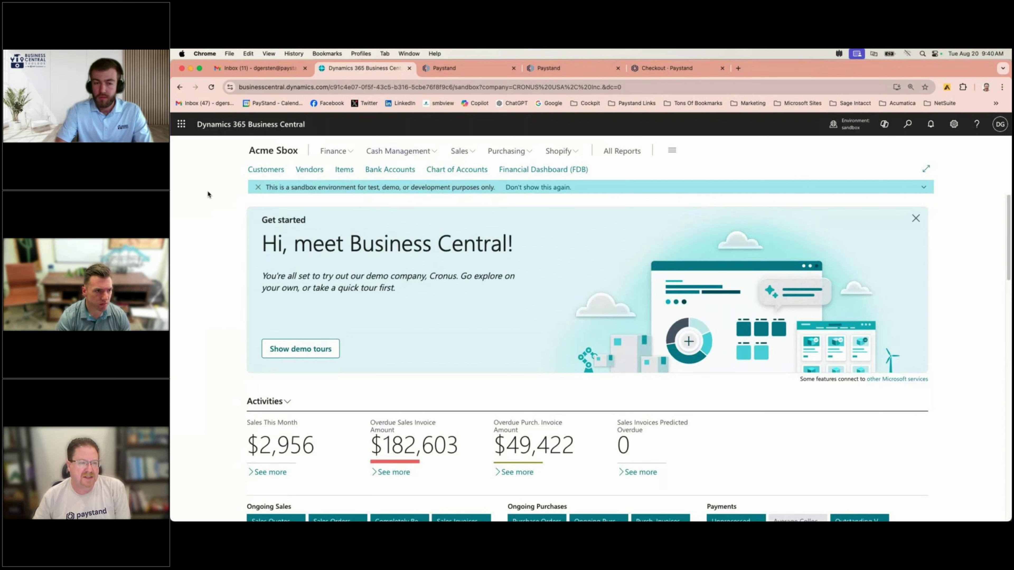
{"action": "left_click", "coordinate": [259, 171]}
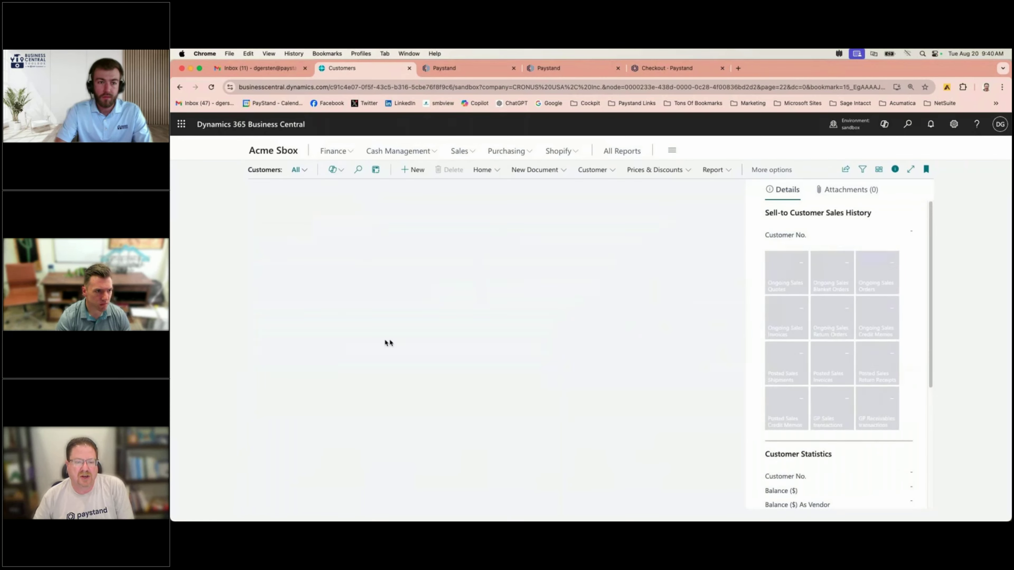
{"action": "left_click", "coordinate": [479, 317]}
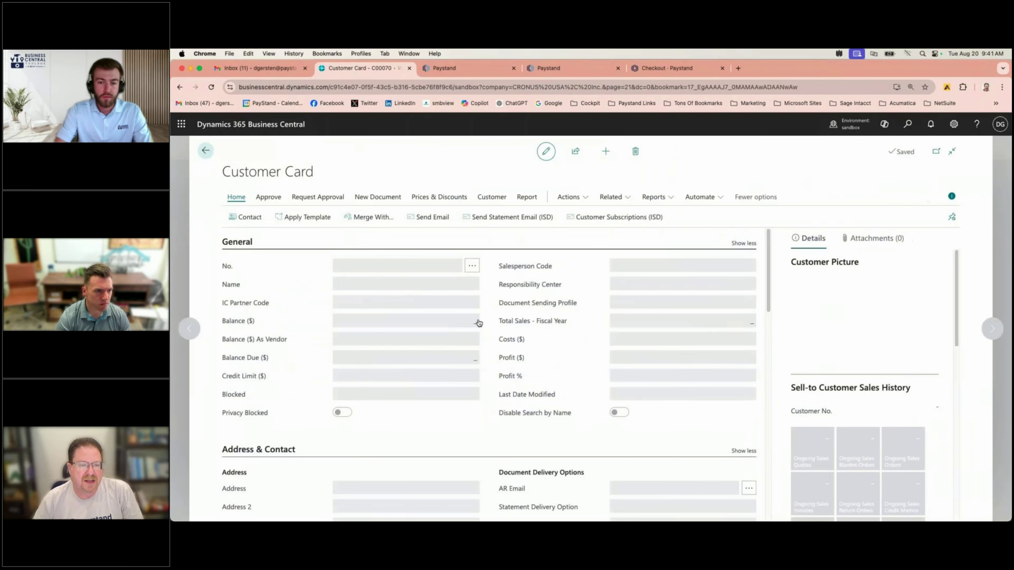
{"action": "left_click", "coordinate": [348, 197]}
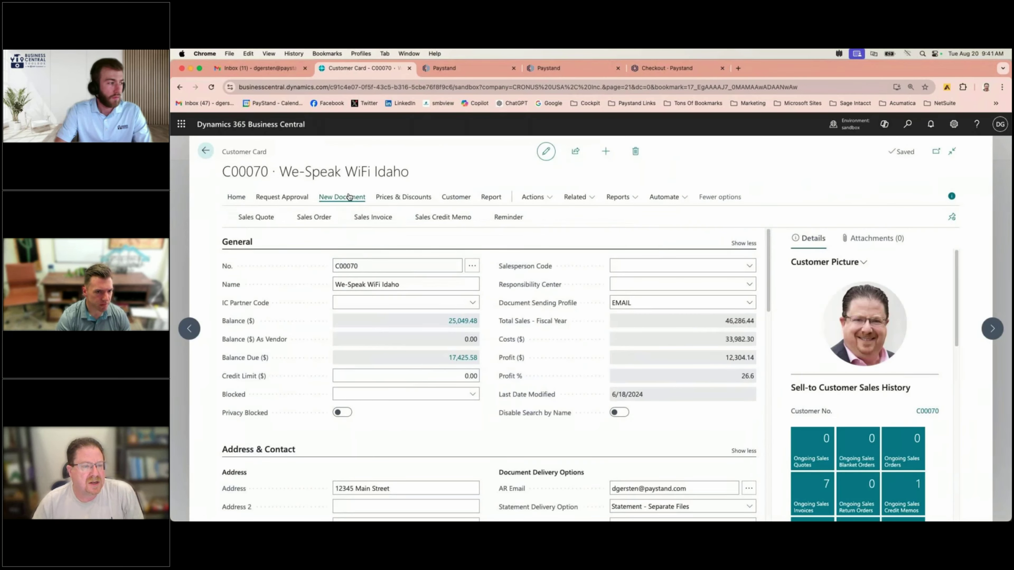
{"action": "left_click", "coordinate": [360, 222]}
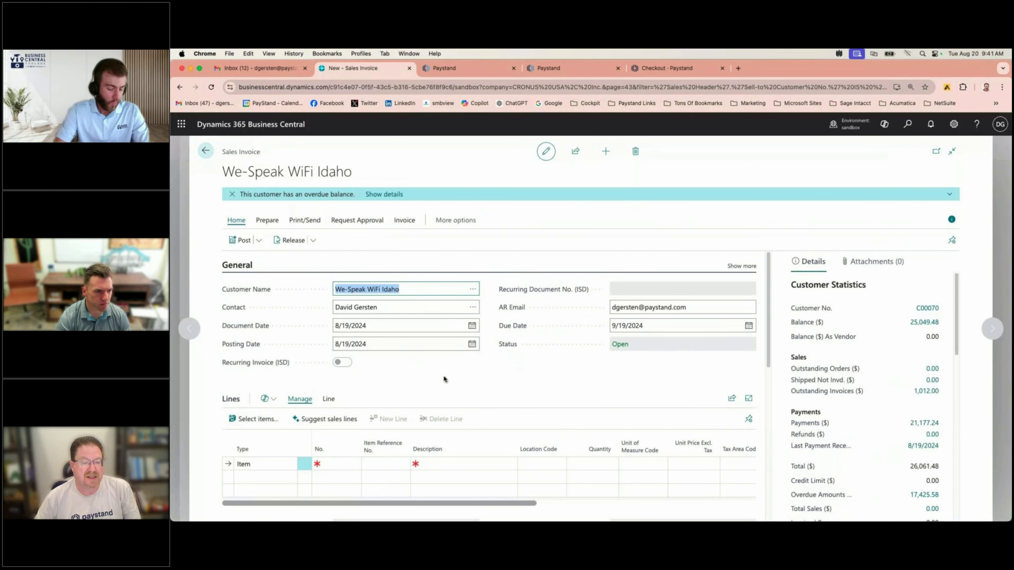
Add item 1908-S, LONDON Swivel Chair, blue, to the first invoice line with a quantity of 2
{"action": "scroll", "coordinate": [445, 379], "scroll_direction": "down", "scroll_amount": 2}
{"action": "left_click", "coordinate": [351, 430]}
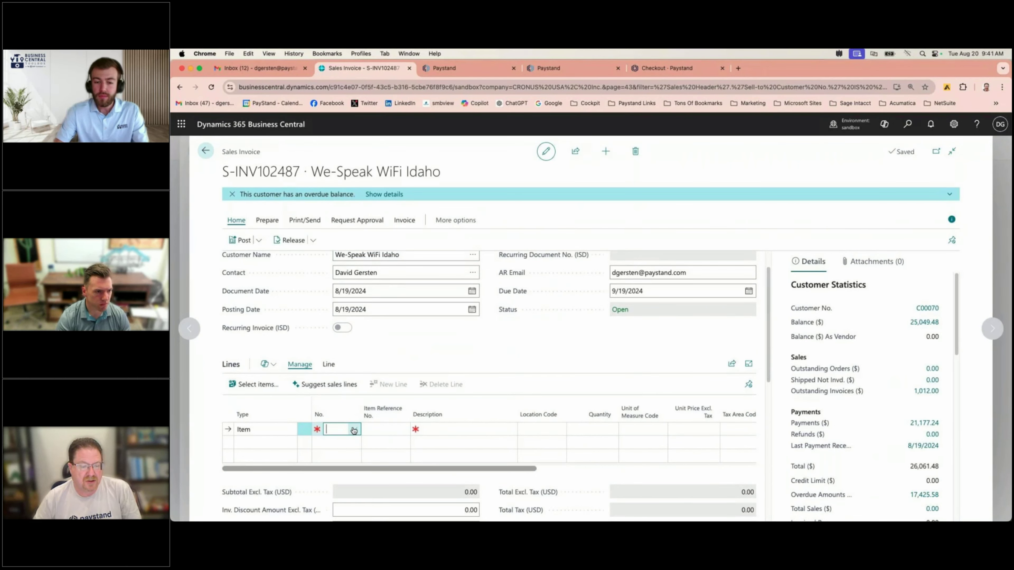
{"action": "left_click", "coordinate": [353, 429]}
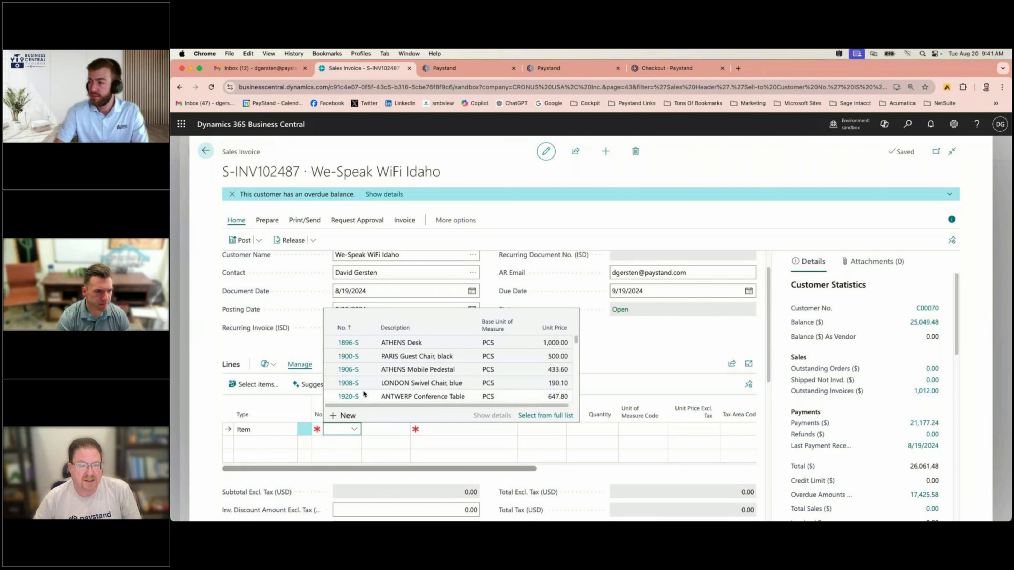
{"action": "left_click", "coordinate": [345, 383]}
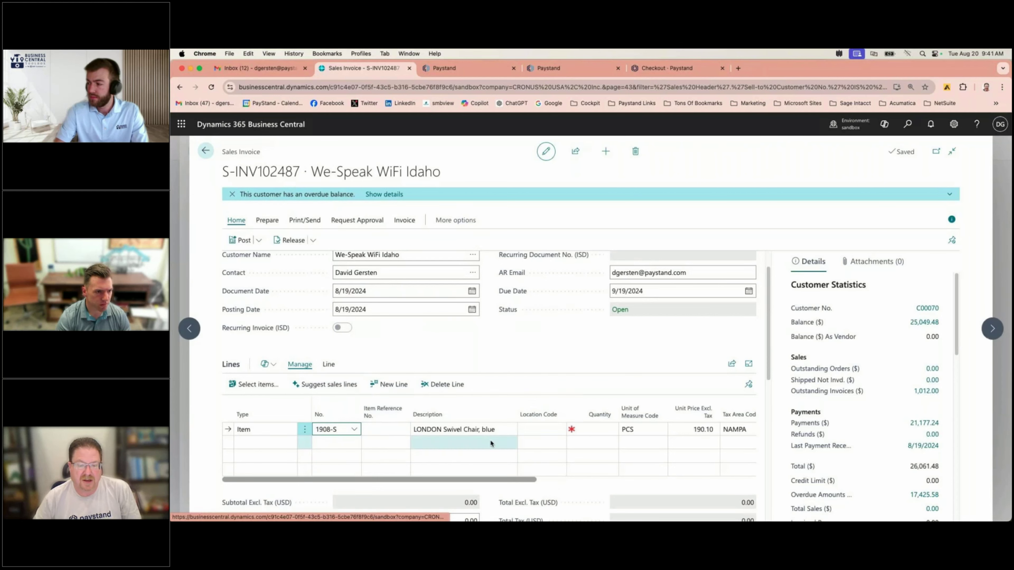
{"action": "left_click", "coordinate": [621, 430]}
{"action": "left_click", "coordinate": [608, 430]}
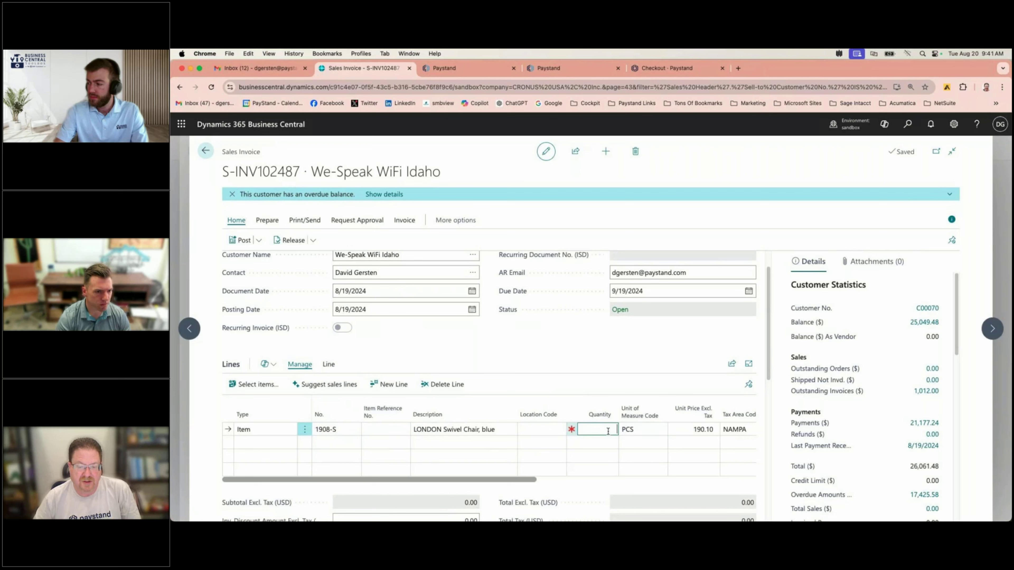
{"action": "type", "text": "2"}
{"action": "left_click", "coordinate": [598, 373]}
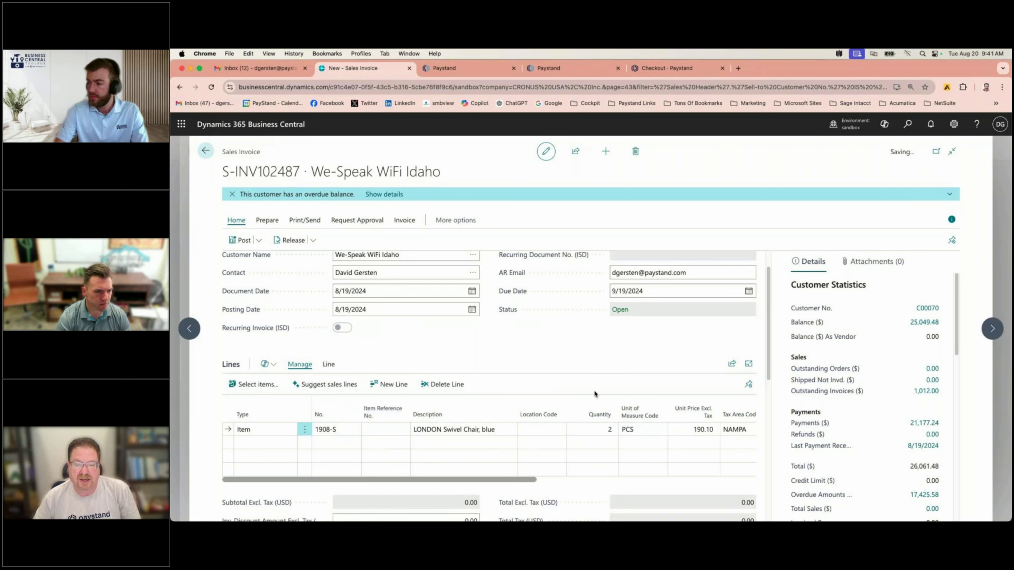
{"action": "scroll", "coordinate": [593, 383], "scroll_direction": "up", "scroll_amount": 2}
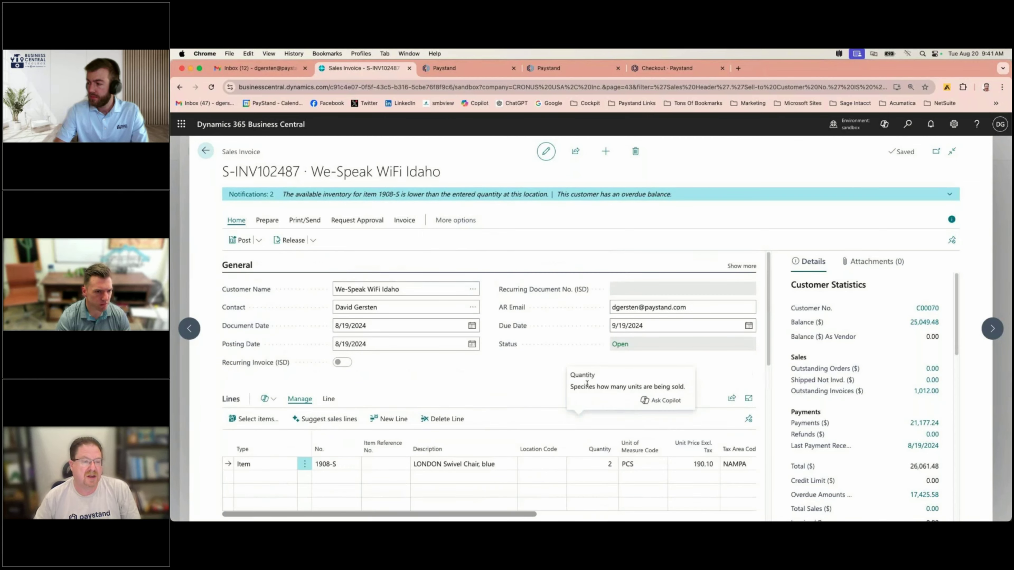
Post the sales invoice and open the posted invoice
{"action": "left_click", "coordinate": [242, 240]}
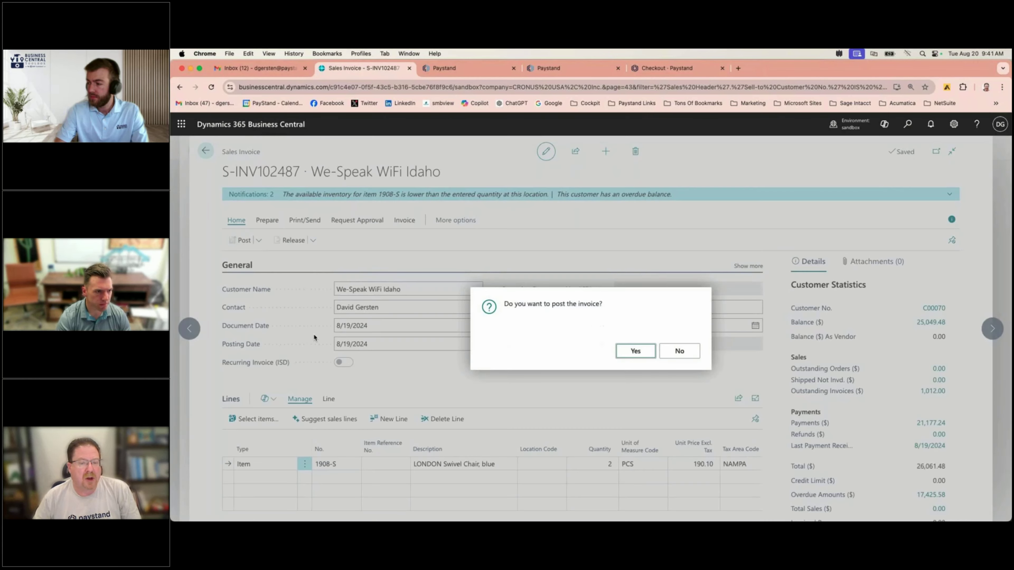
{"action": "left_click", "coordinate": [626, 356]}
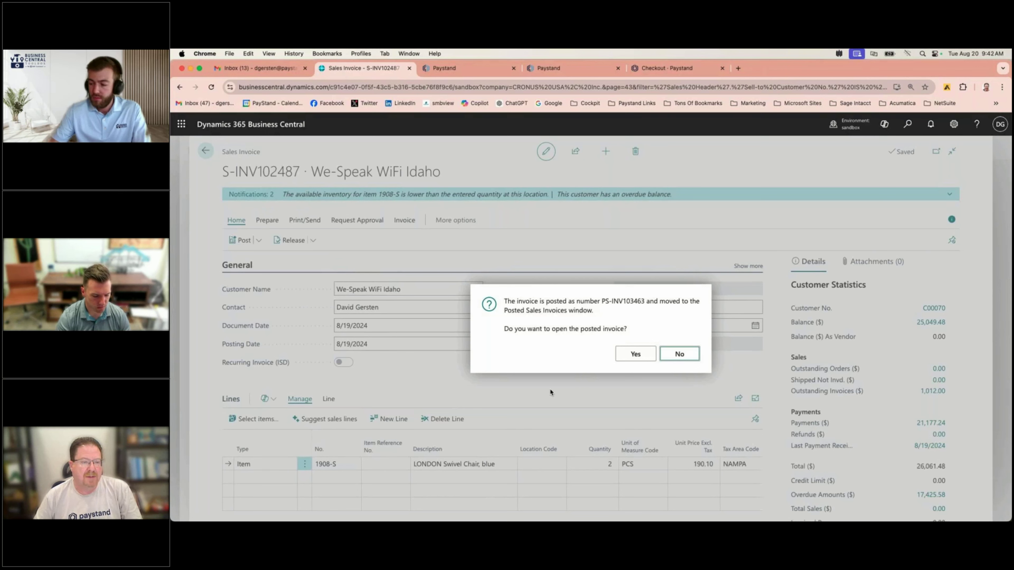
{"action": "left_click", "coordinate": [635, 354]}
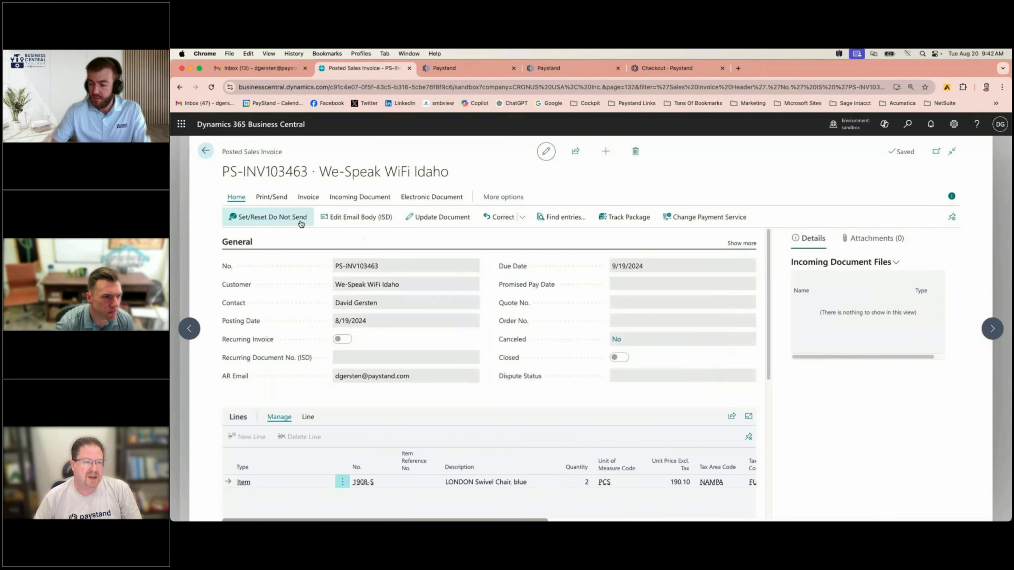
Create an email for the posted invoice and apply the SINGLE Invoice Reminder Word template to its message
{"action": "left_click", "coordinate": [271, 197]}
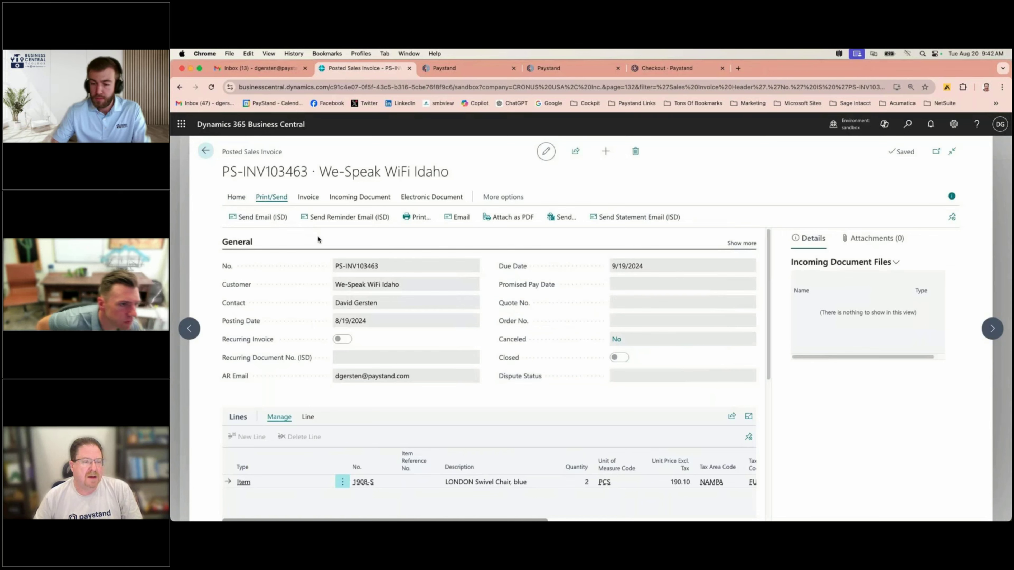
{"action": "left_click", "coordinate": [461, 219]}
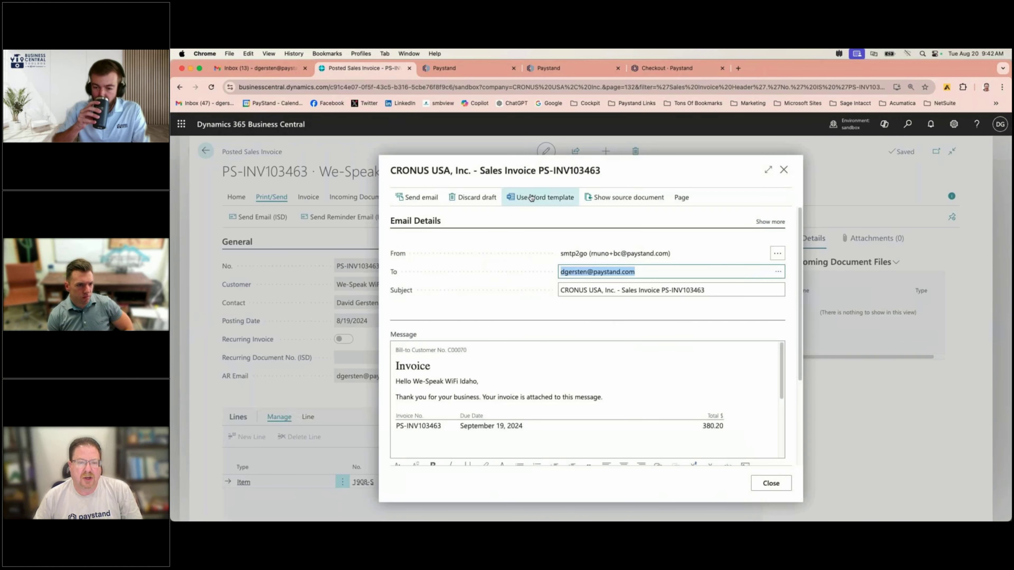
{"action": "left_click", "coordinate": [531, 198]}
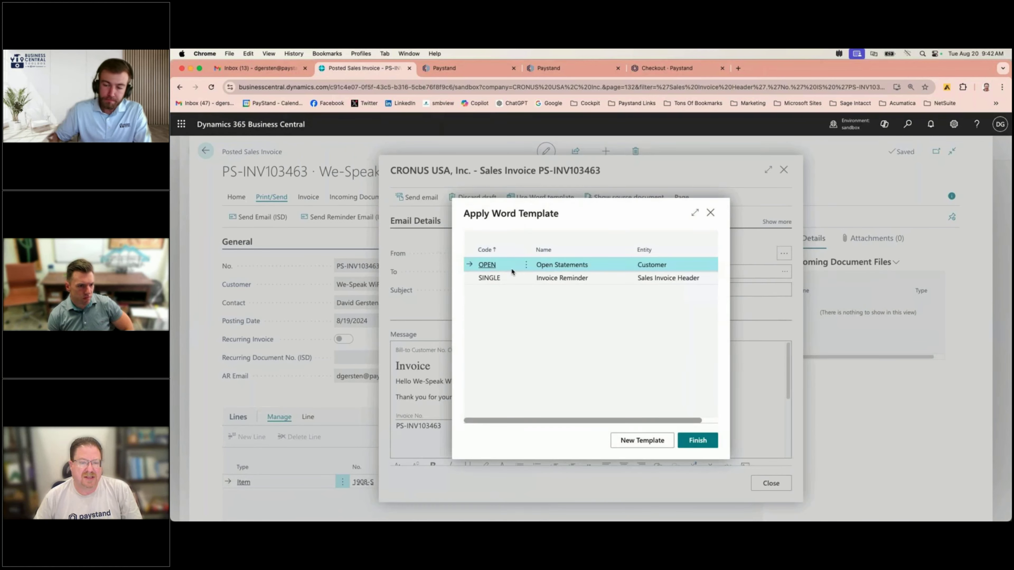
{"action": "left_click", "coordinate": [513, 277]}
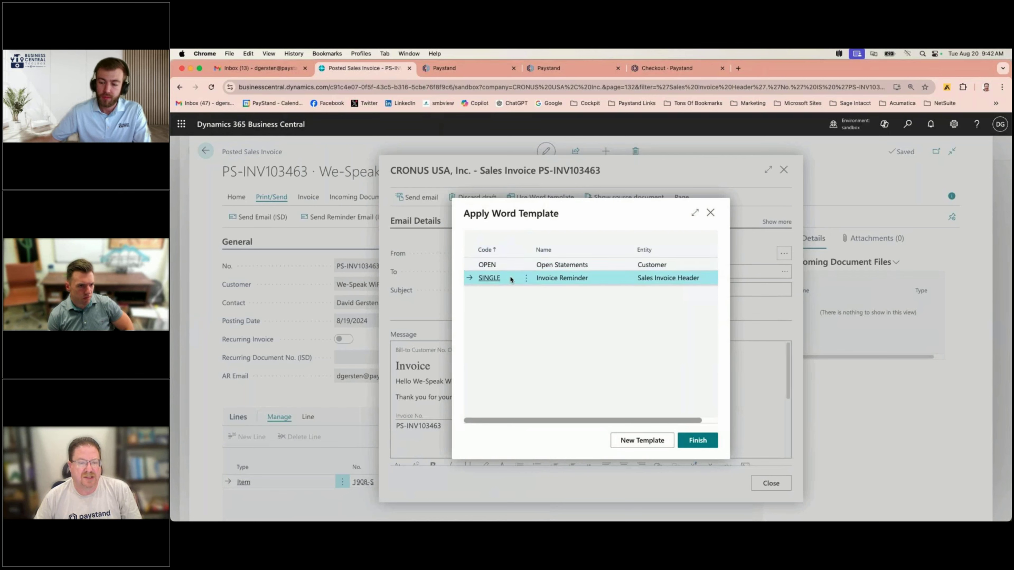
{"action": "left_click", "coordinate": [688, 439]}
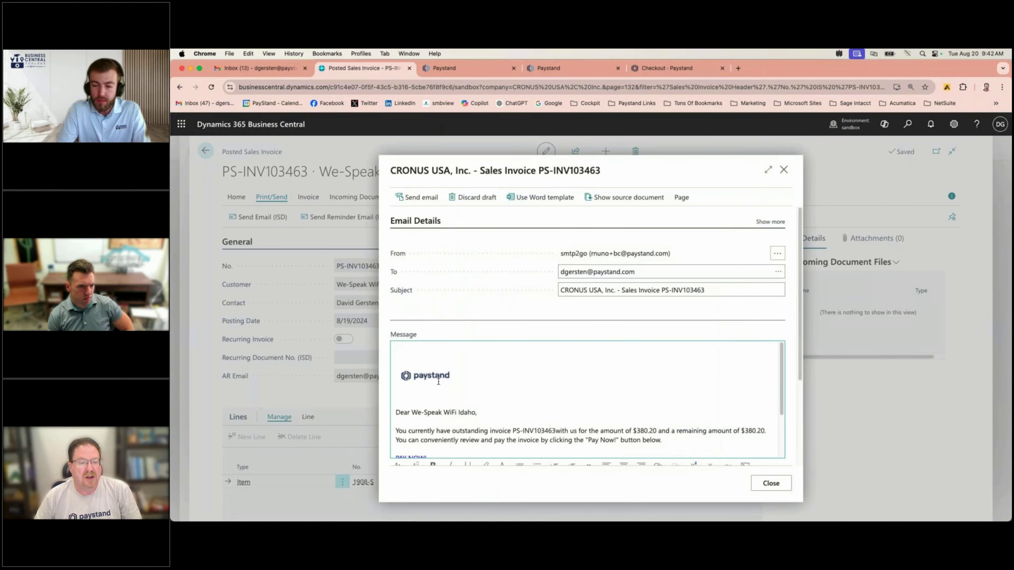
Review the email message's customer name, invoice amounts and payment link, and close the email window
{"action": "scroll", "coordinate": [501, 368], "scroll_direction": "down", "scroll_amount": 1}
{"action": "scroll", "coordinate": [495, 368], "scroll_direction": "down", "scroll_amount": 2}
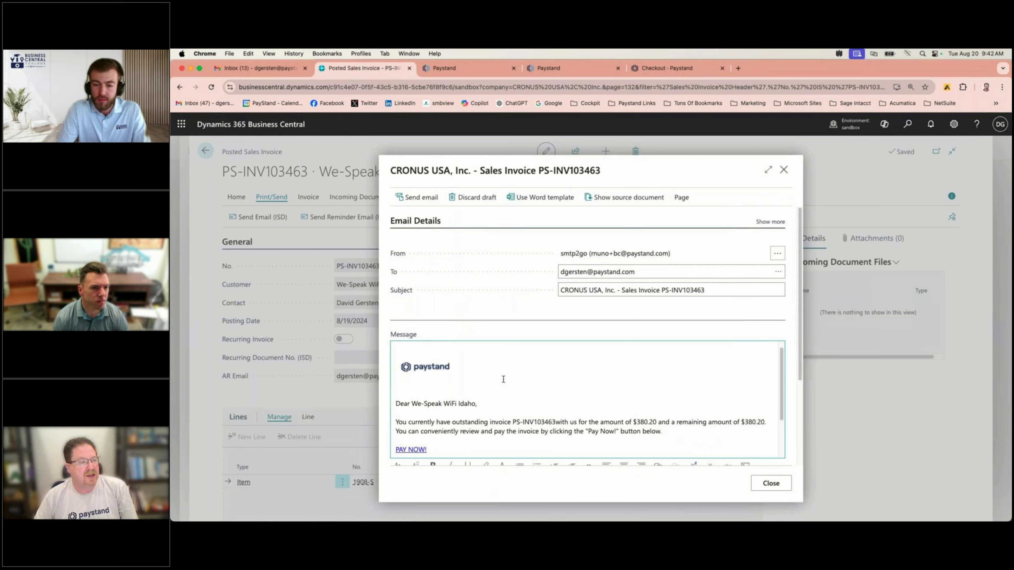
{"action": "scroll", "coordinate": [502, 379], "scroll_direction": "down", "scroll_amount": 5}
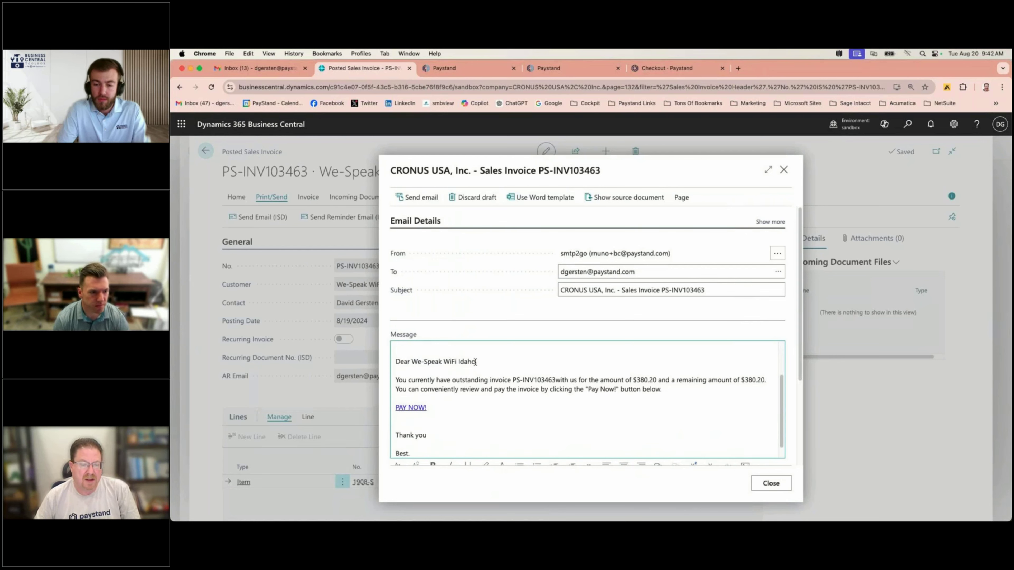
{"action": "left_click_drag", "start_coordinate": [476, 362], "coordinate": [418, 362]}
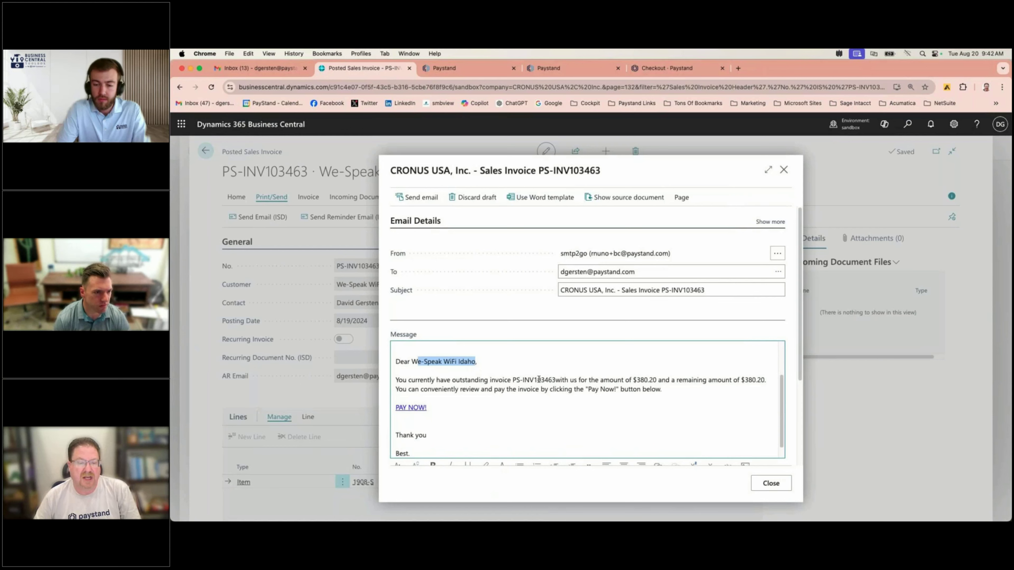
{"action": "left_click_drag", "start_coordinate": [632, 380], "coordinate": [674, 381]}
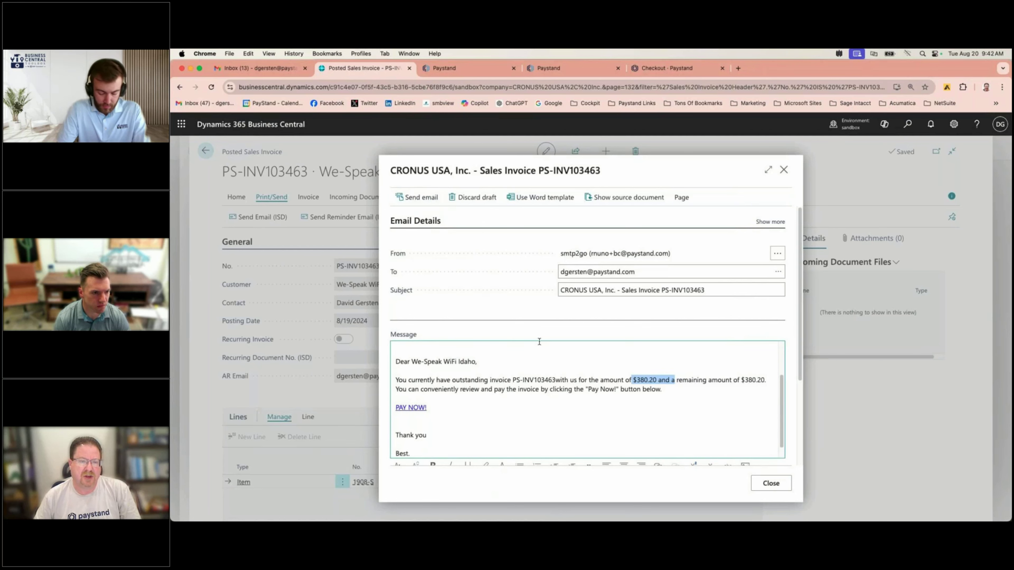
{"action": "key", "text": "Escape"}
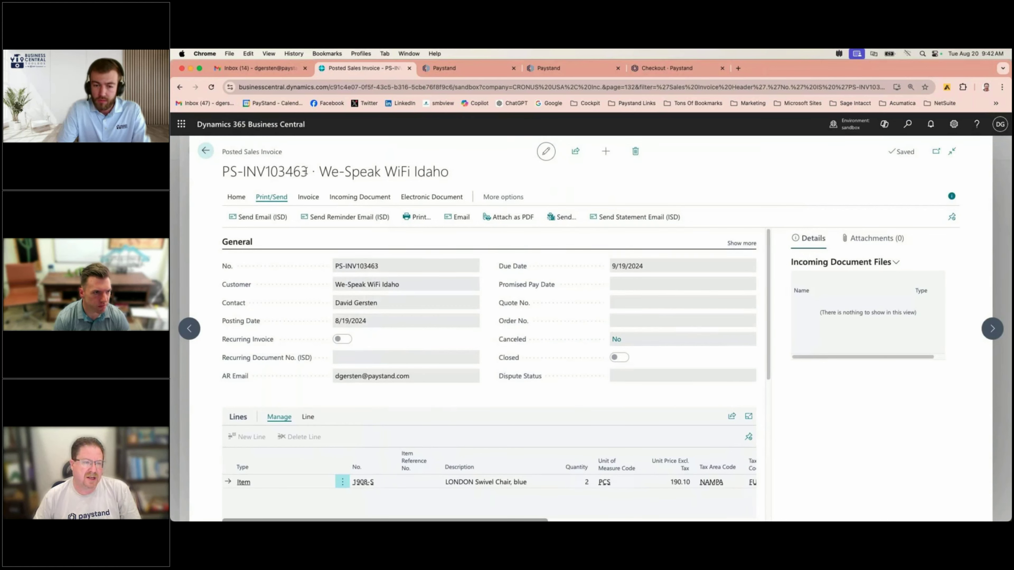
Switch to the Paystand receivables list for We-Speak WiFi Idaho, refresh it and examine the newly synced invoice's number and creation date
{"action": "left_click", "coordinate": [535, 72]}
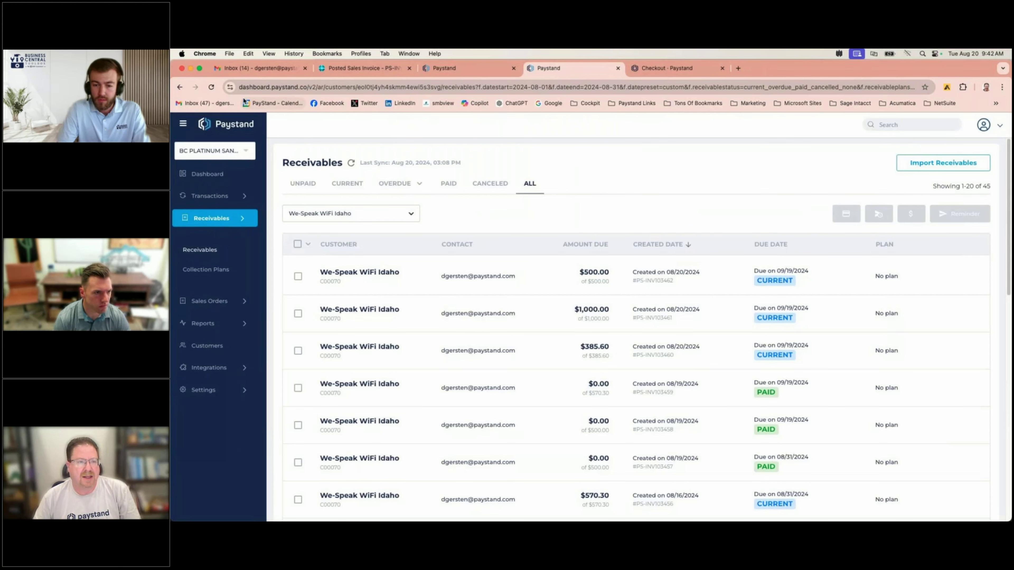
{"action": "left_click", "coordinate": [211, 88]}
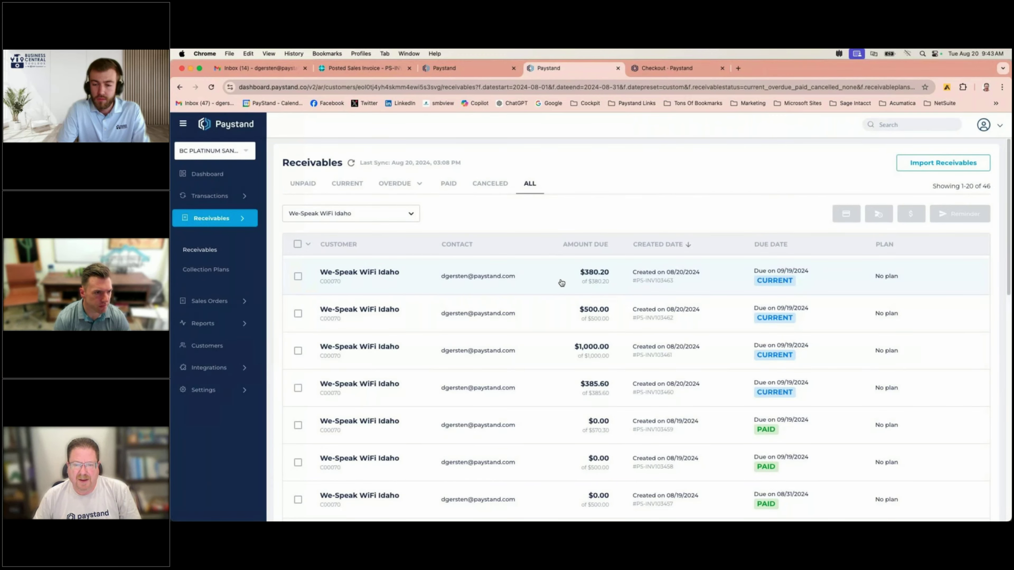
{"action": "right_click", "coordinate": [641, 280]}
{"action": "left_click", "coordinate": [639, 255]}
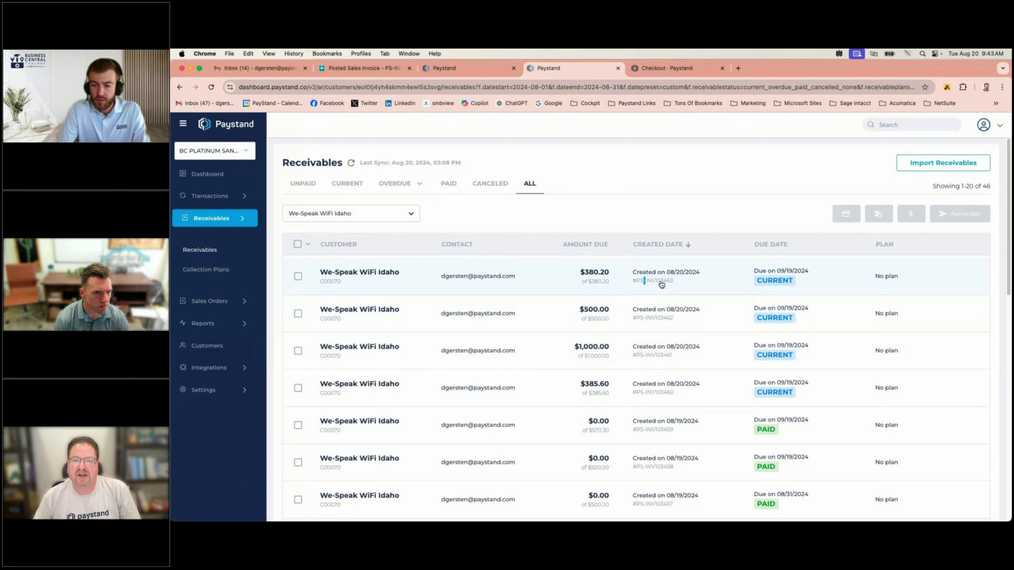
{"action": "right_click", "coordinate": [673, 276]}
{"action": "left_click", "coordinate": [663, 222]}
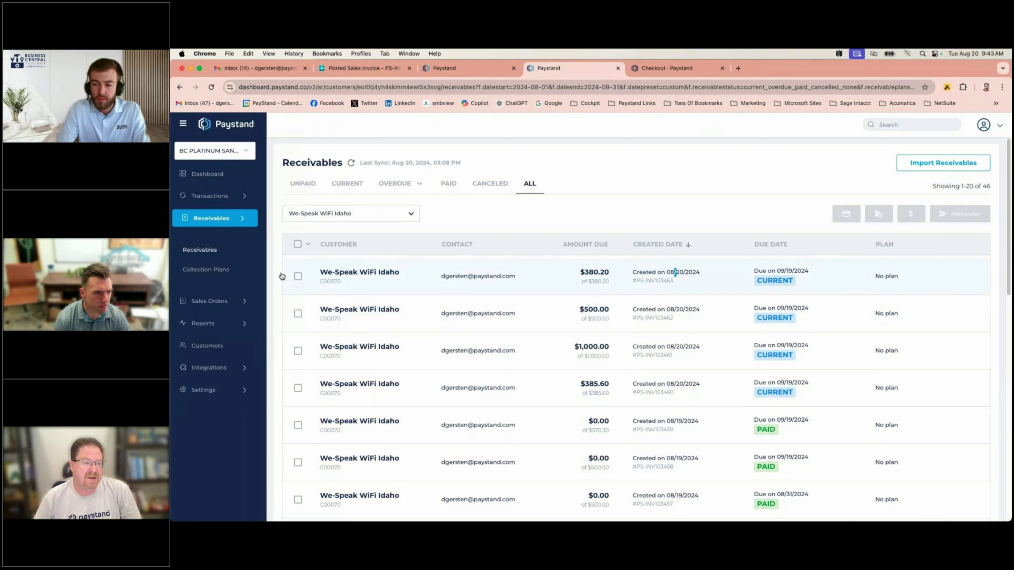
Examine the reminder schedules in the Paystand, On-Time Payer, Late Payer and Net30 Terms collection plans
{"action": "left_click", "coordinate": [230, 271]}
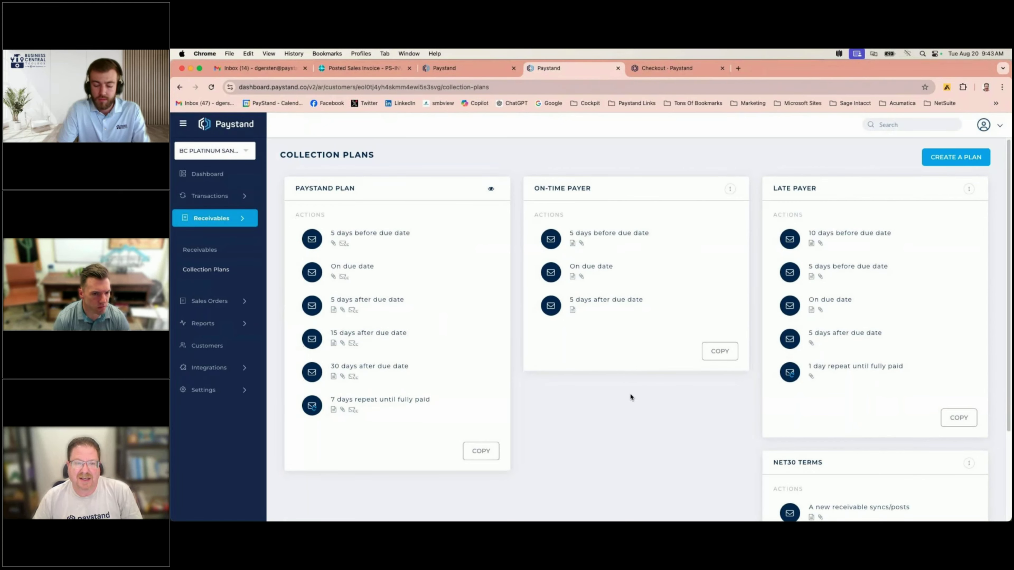
{"action": "scroll", "coordinate": [630, 393], "scroll_direction": "down", "scroll_amount": 3}
{"action": "scroll", "coordinate": [629, 395], "scroll_direction": "up", "scroll_amount": 3}
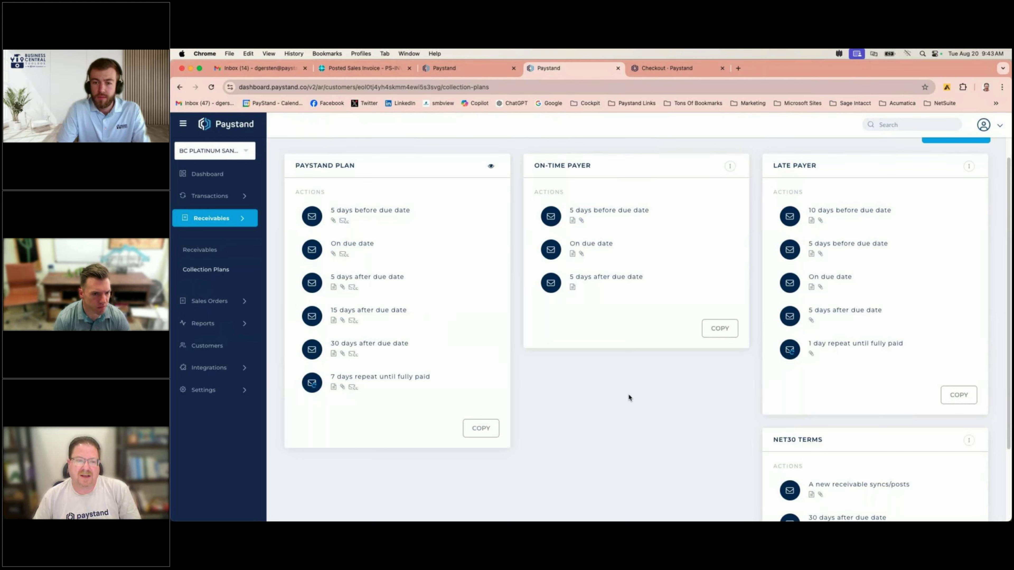
{"action": "scroll", "coordinate": [628, 395], "scroll_direction": "down", "scroll_amount": 3}
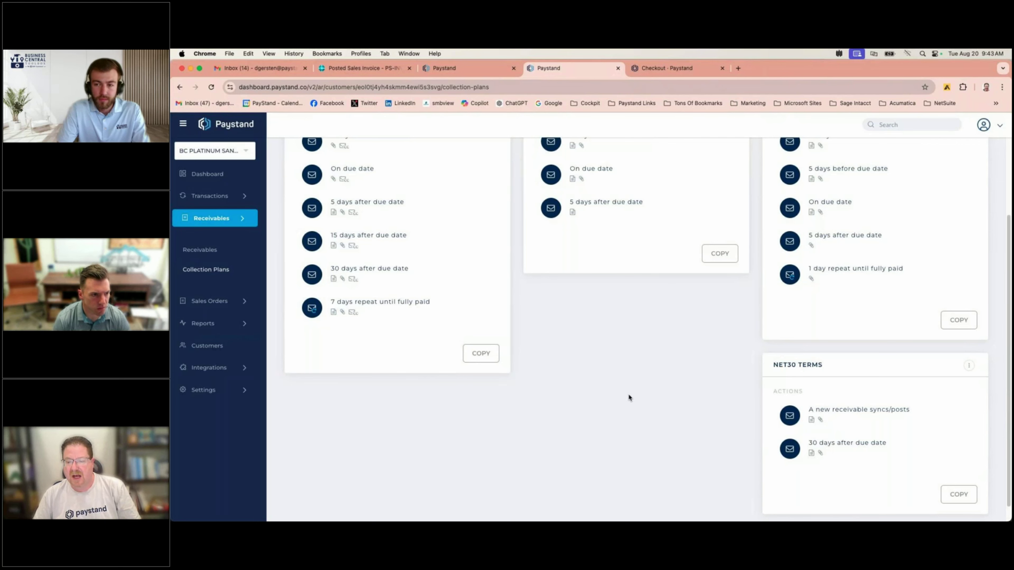
{"action": "scroll", "coordinate": [628, 395], "scroll_direction": "up", "scroll_amount": 1}
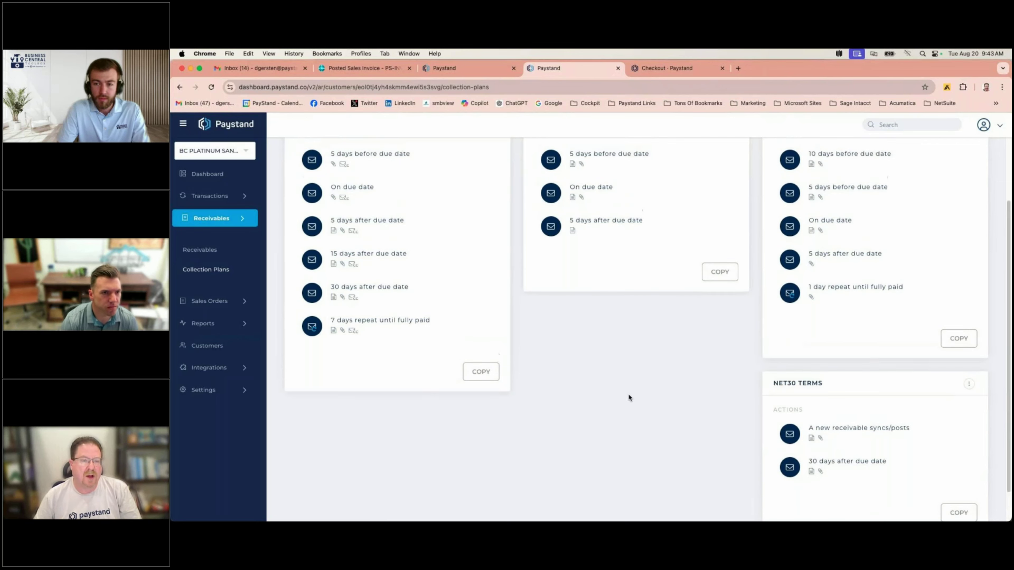
{"action": "scroll", "coordinate": [628, 395], "scroll_direction": "up", "scroll_amount": 3}
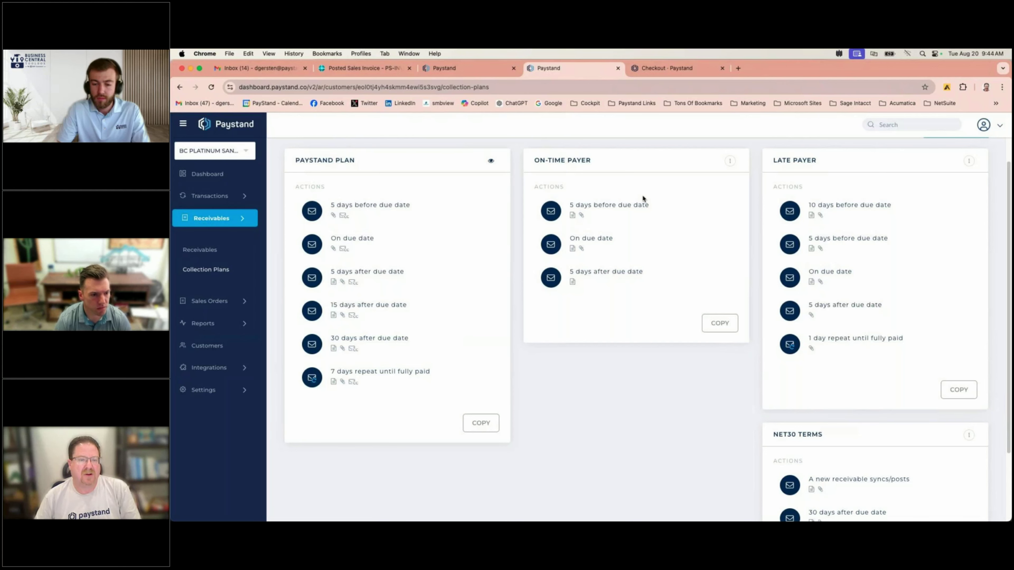
Open the autopay settings for We-Speak WiFi Idaho, review the reminder lead times offered before the autopay date, and close the dialog unchanged
{"action": "left_click", "coordinate": [471, 71]}
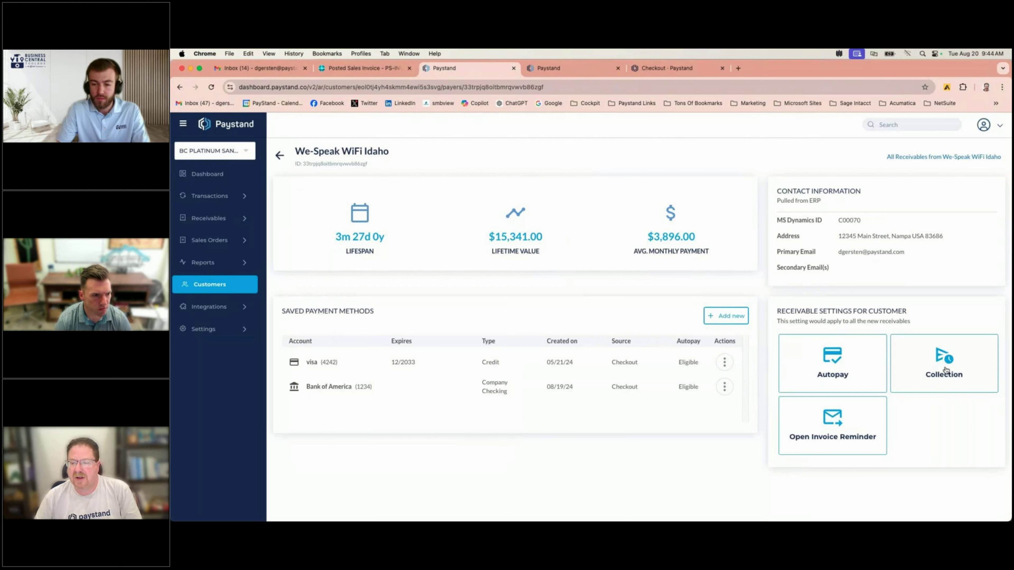
{"action": "left_click", "coordinate": [842, 371]}
{"action": "left_click", "coordinate": [501, 347]}
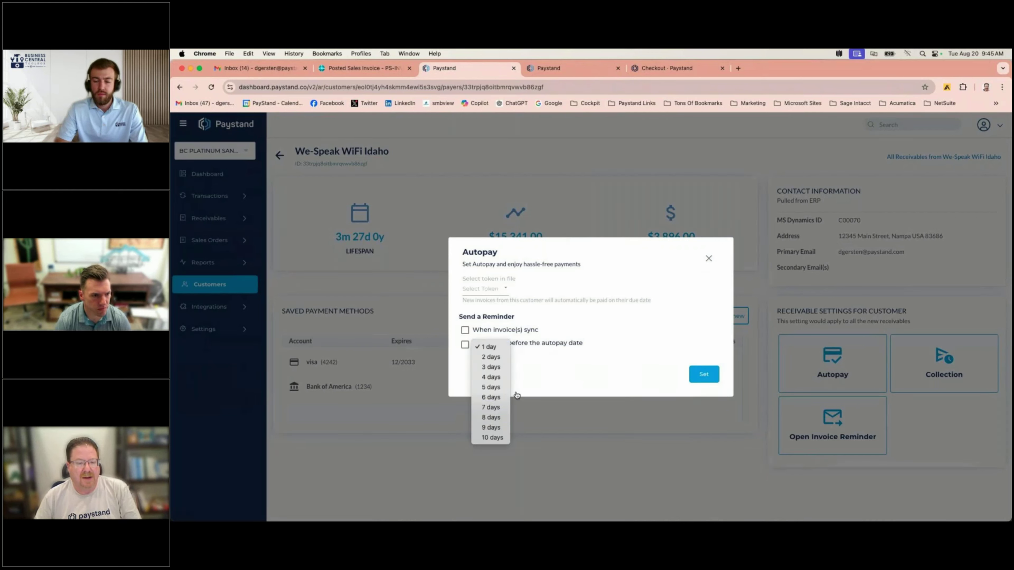
{"action": "left_click", "coordinate": [545, 375]}
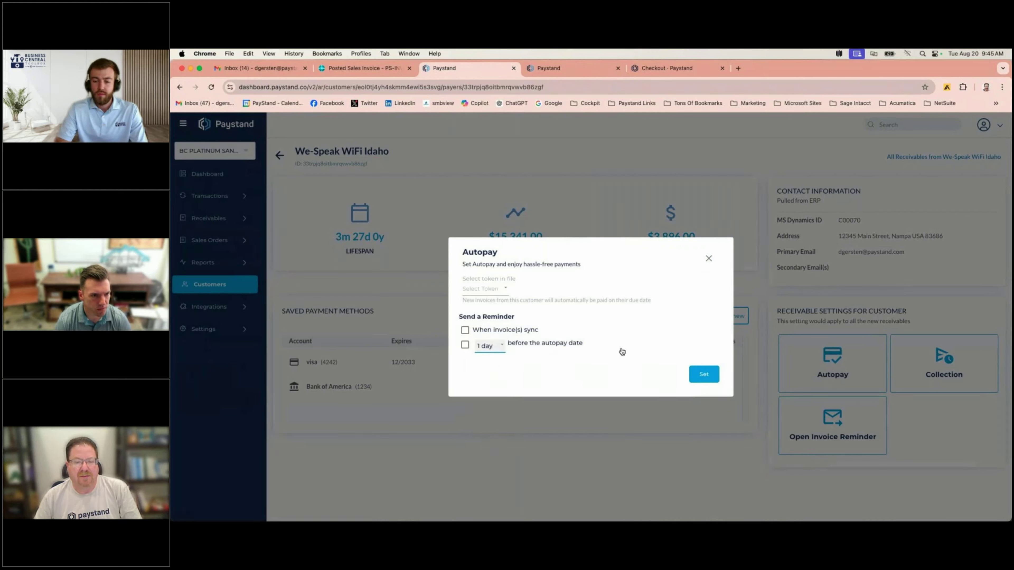
{"action": "left_click", "coordinate": [708, 259]}
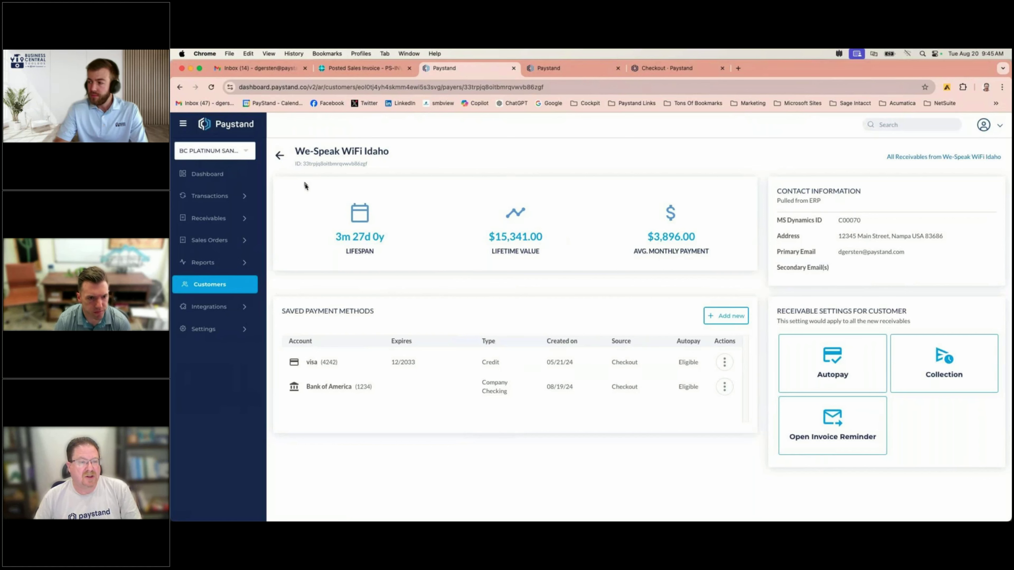
Search the Paystand customers for "we", open the second We-Speak WiFi Idaho record and show all of its receivables
{"action": "left_click", "coordinate": [548, 68]}
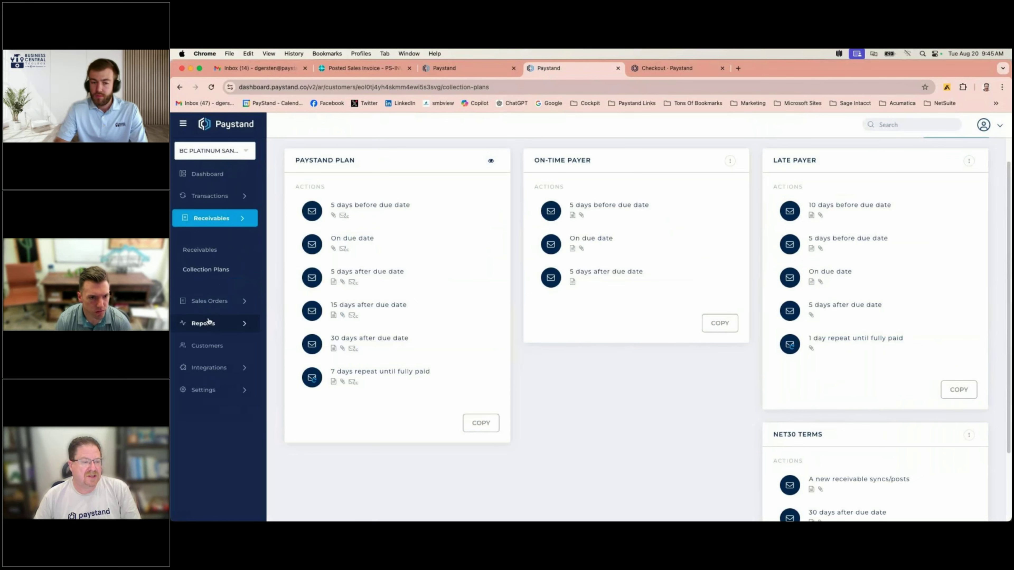
{"action": "left_click", "coordinate": [204, 351]}
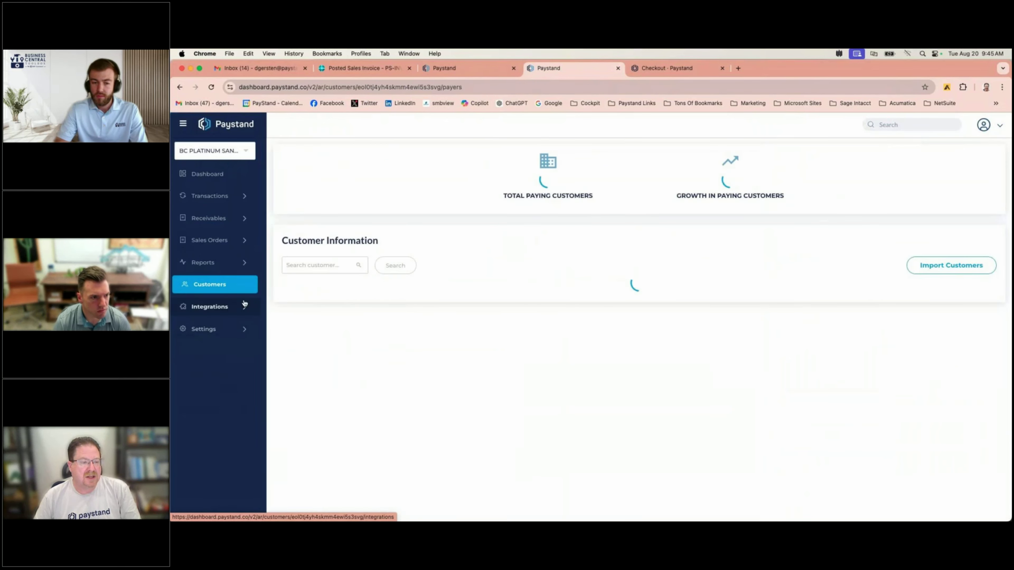
{"action": "left_click", "coordinate": [306, 262]}
{"action": "type", "text": "we"}
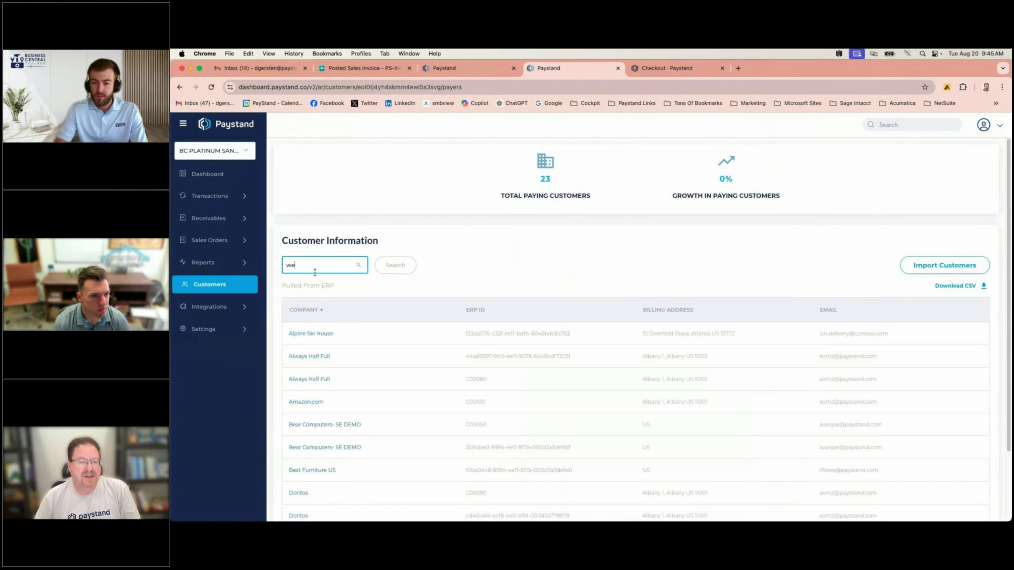
{"action": "left_click", "coordinate": [396, 266]}
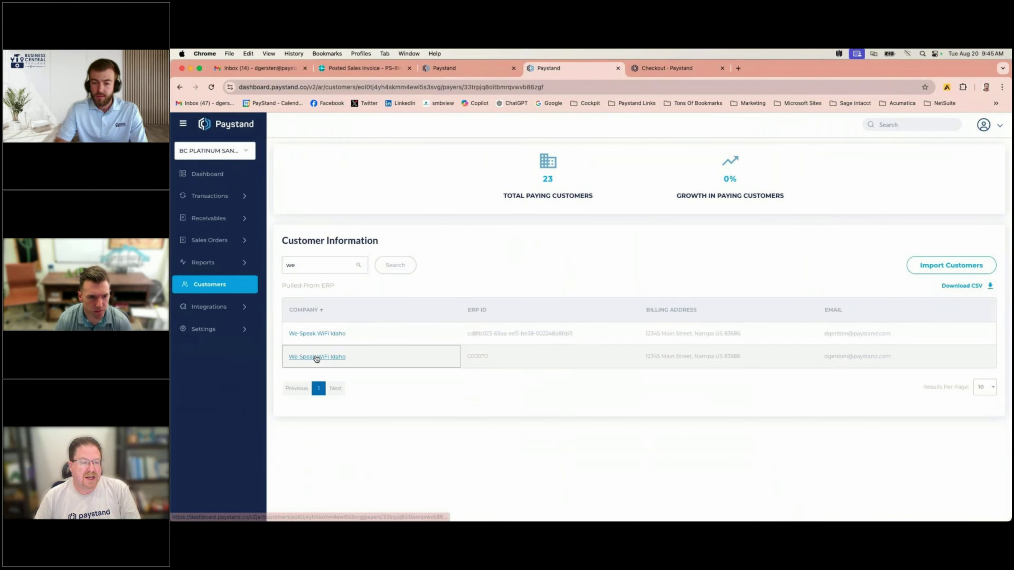
{"action": "left_click", "coordinate": [317, 356]}
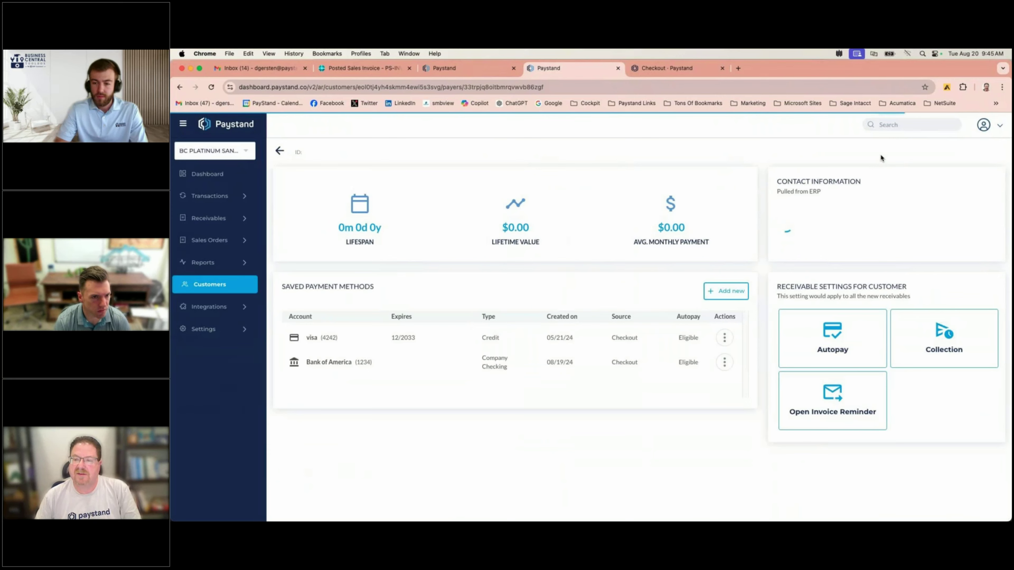
{"action": "left_click", "coordinate": [914, 159]}
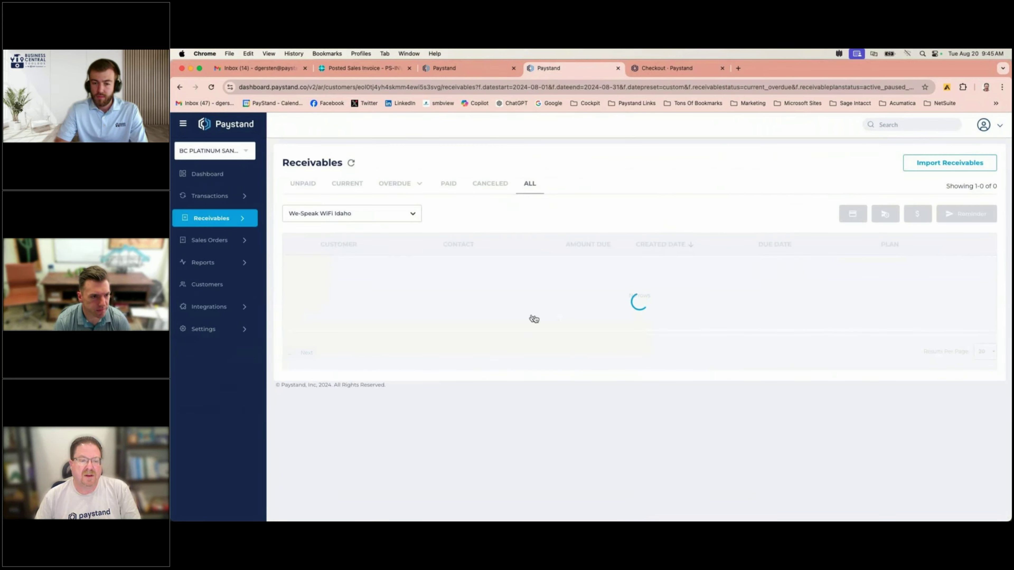
Select the newest We-Speak WiFi Idaho receivable, review the Pay Now amount and saved-token options, and close the payment dialog
{"action": "left_click", "coordinate": [298, 277]}
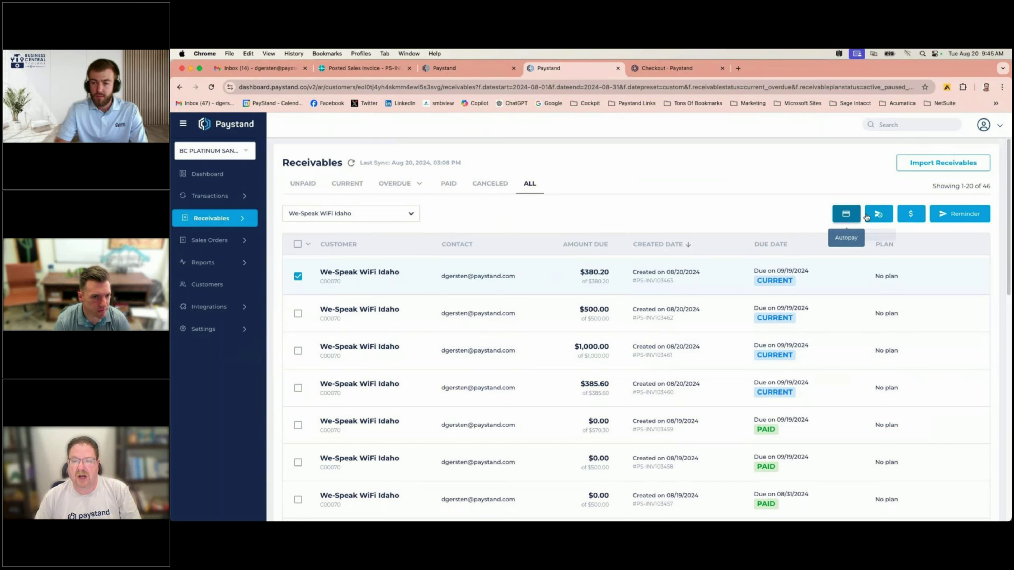
{"action": "left_click", "coordinate": [919, 218]}
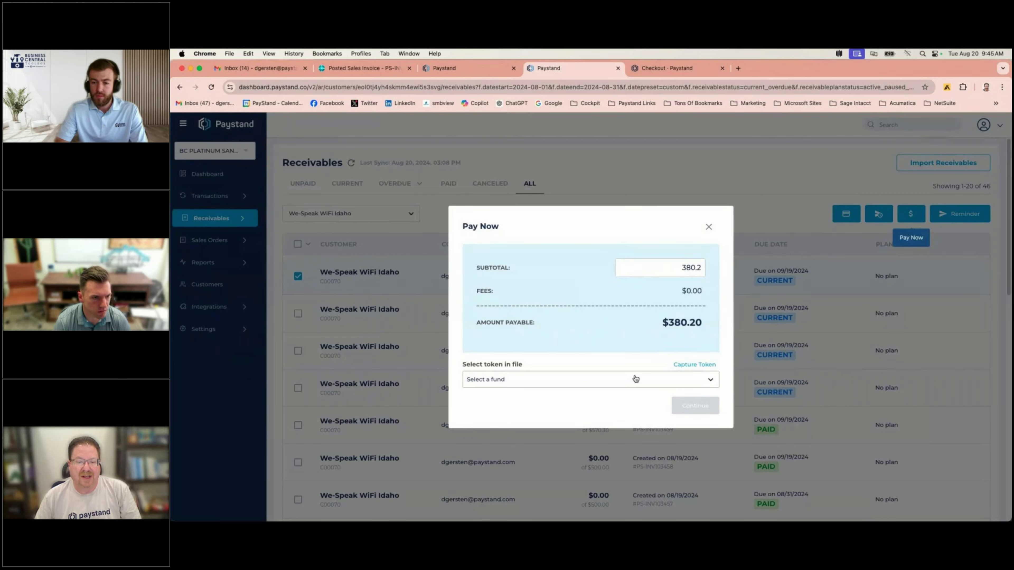
{"action": "left_click", "coordinate": [711, 380]}
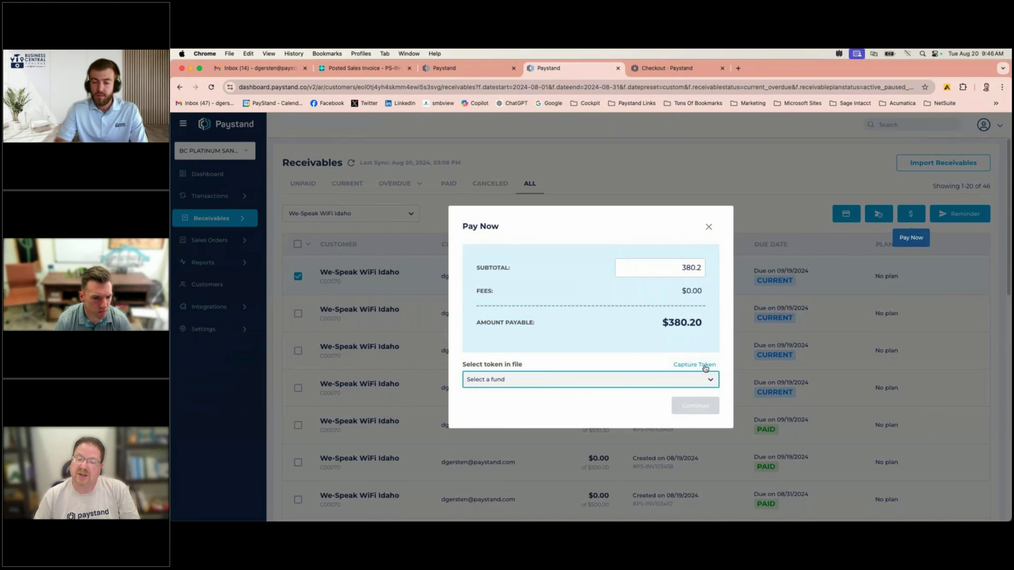
{"action": "left_click", "coordinate": [708, 226]}
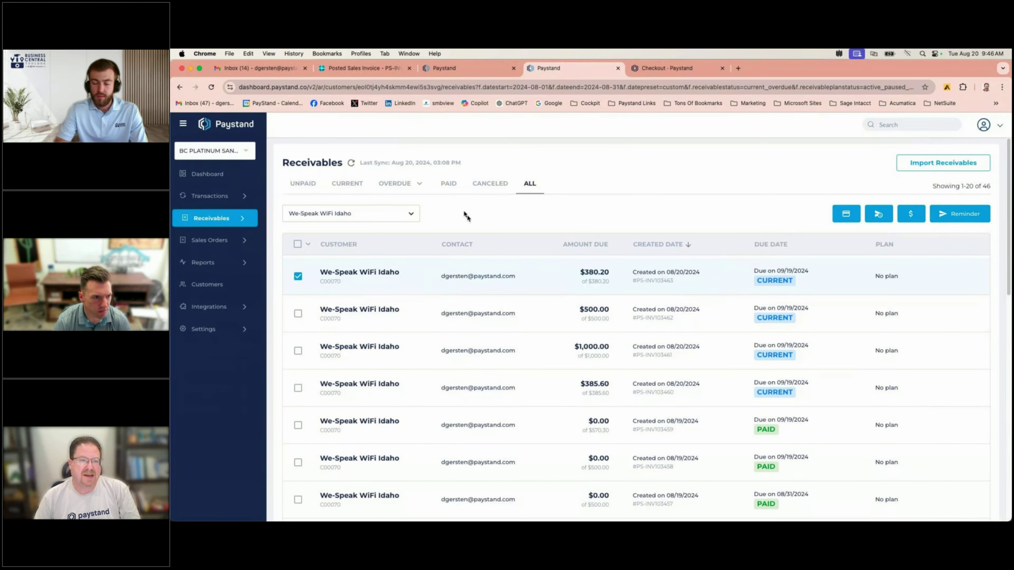
Switch to the Gmail inbox and try the payment link in the newest sales invoice reminder email, closing the page it opens
{"action": "left_click", "coordinate": [269, 74]}
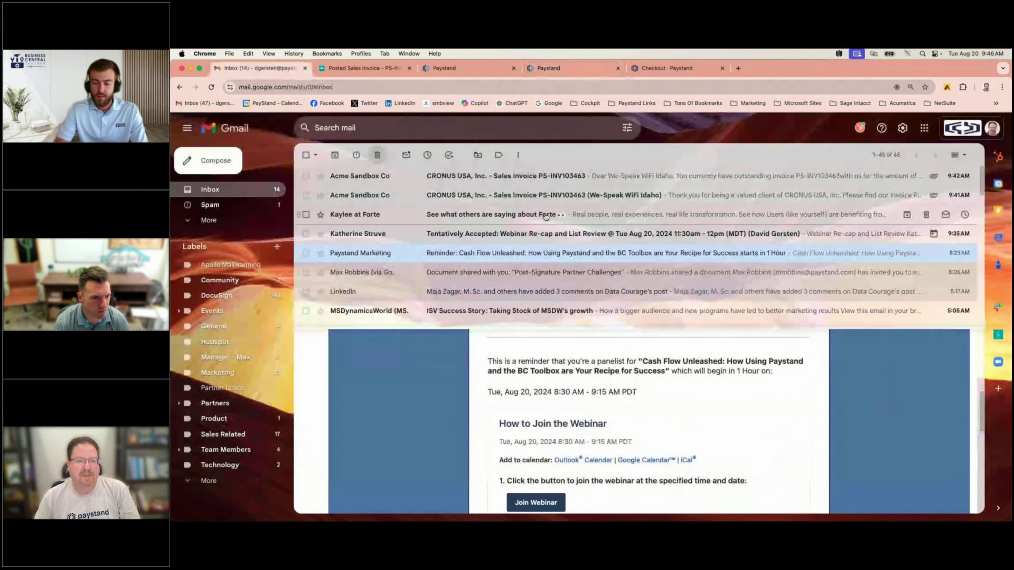
{"action": "left_click", "coordinate": [674, 180]}
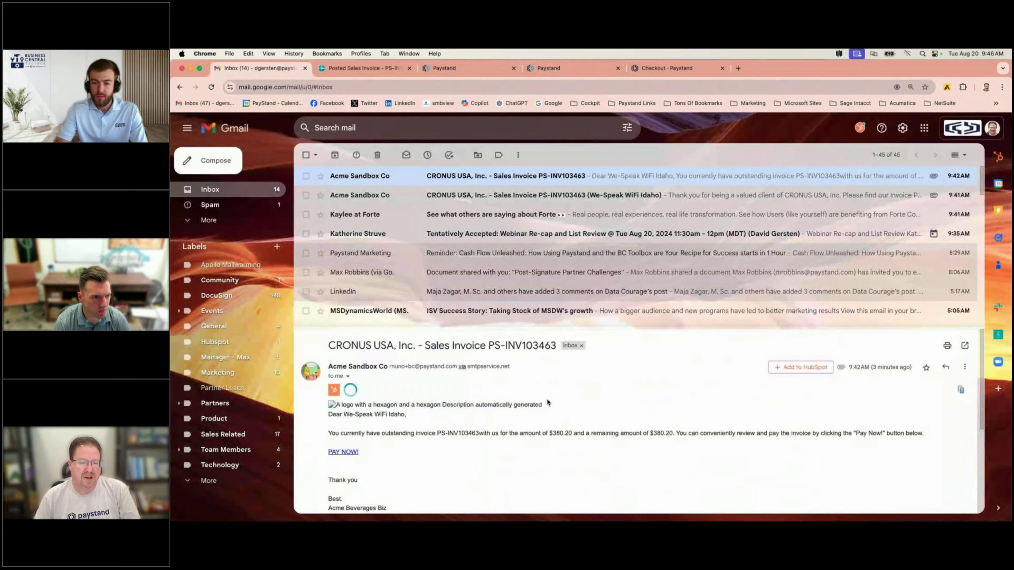
{"action": "left_click", "coordinate": [349, 452]}
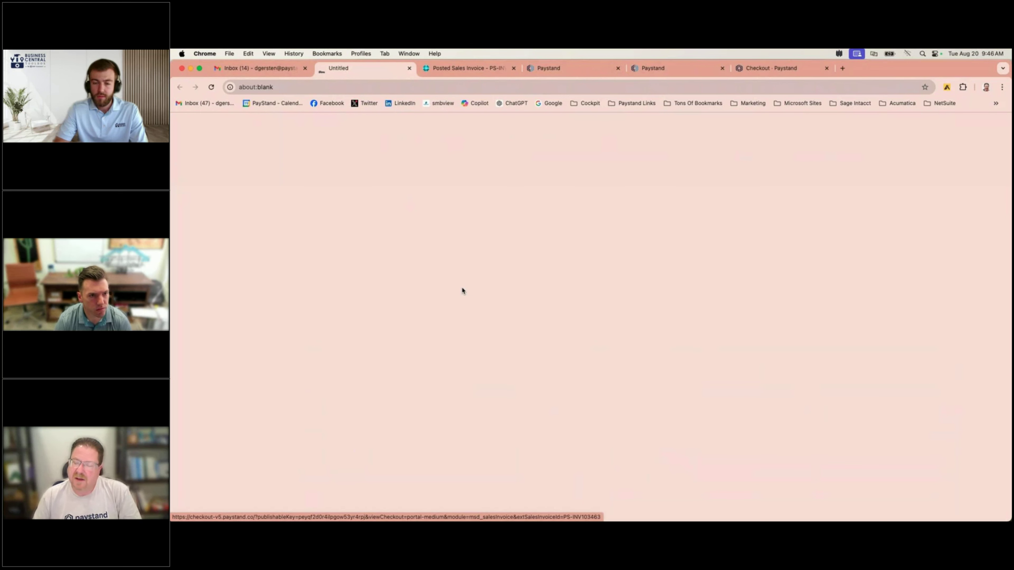
{"action": "left_click", "coordinate": [410, 68]}
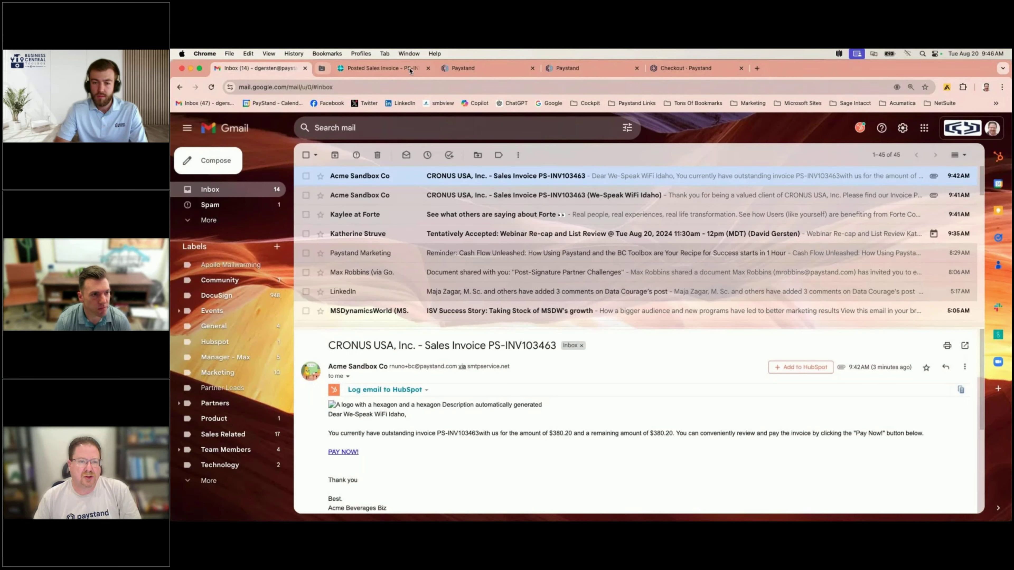
Try the payment link in the other sales invoice email, addressed to We-Speak WiFi Idaho, and reload the page it opens
{"action": "left_click", "coordinate": [646, 196]}
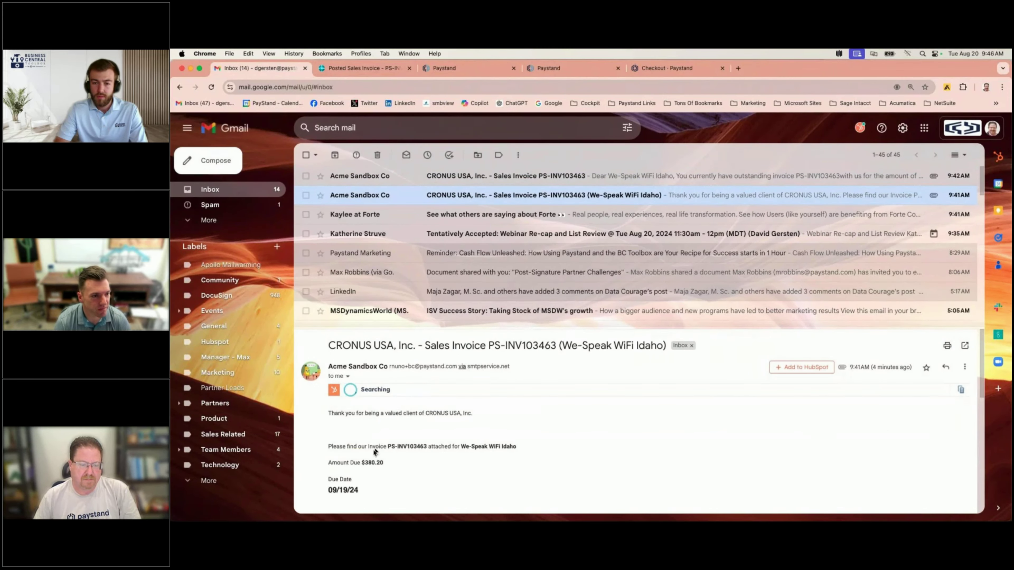
{"action": "scroll", "coordinate": [374, 451], "scroll_direction": "down", "scroll_amount": 5}
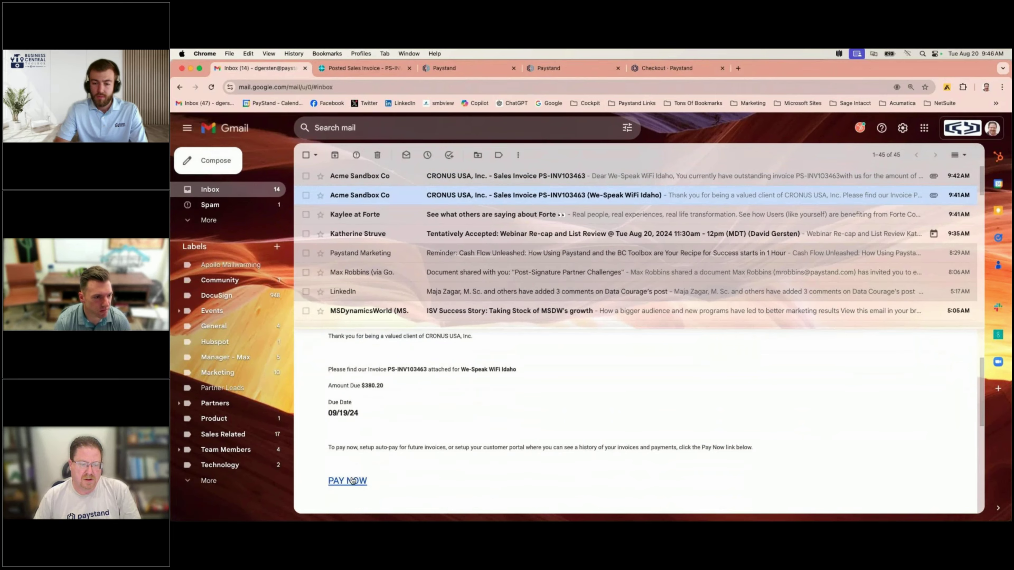
{"action": "left_click", "coordinate": [351, 481]}
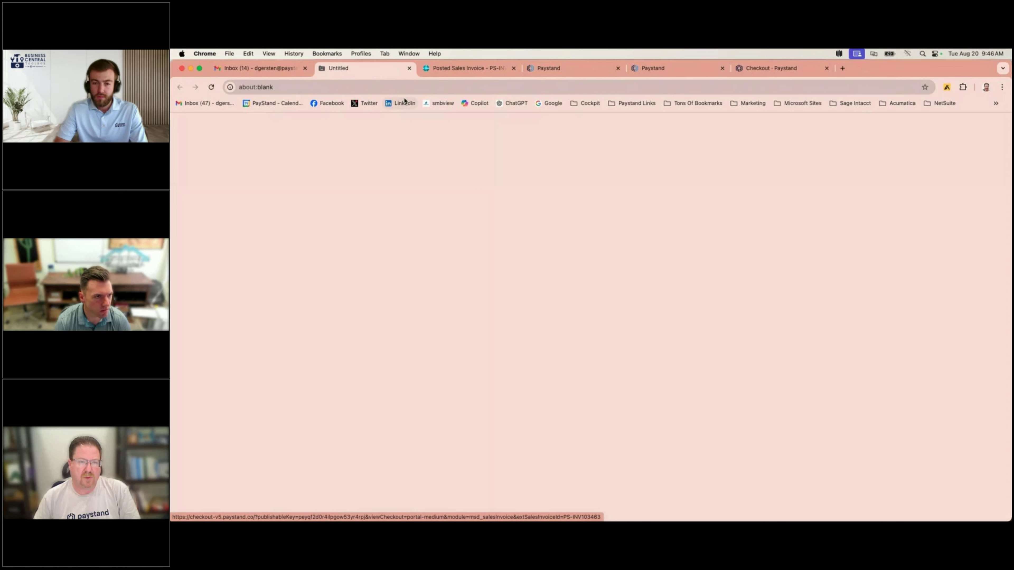
{"action": "left_click", "coordinate": [213, 89]}
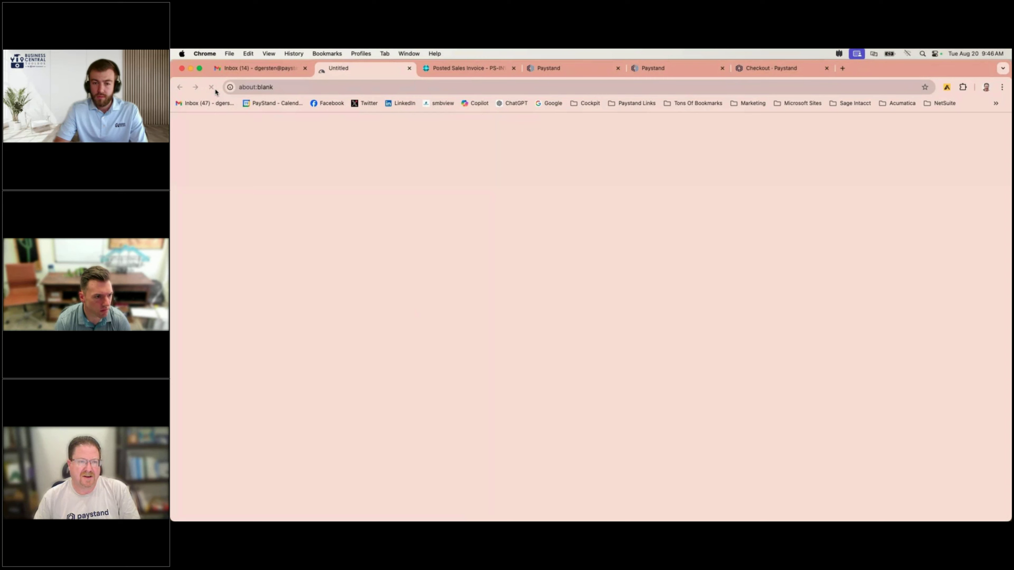
Switch to Business Central, create an email for the posted invoice with the SINGLE Invoice Reminder template, and try its payment link in a new tab
{"action": "left_click", "coordinate": [430, 74]}
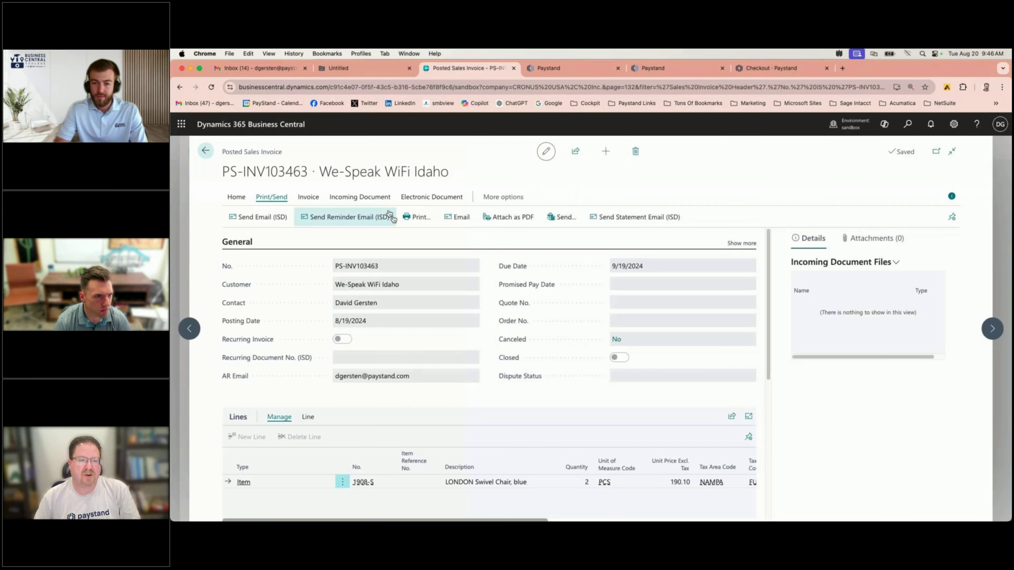
{"action": "left_click", "coordinate": [451, 222]}
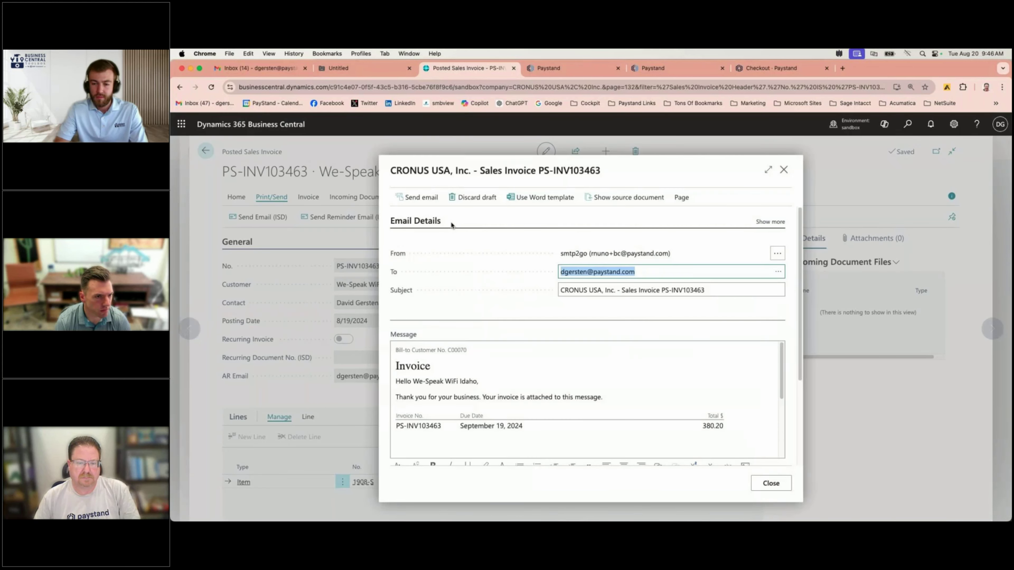
{"action": "left_click", "coordinate": [540, 197]}
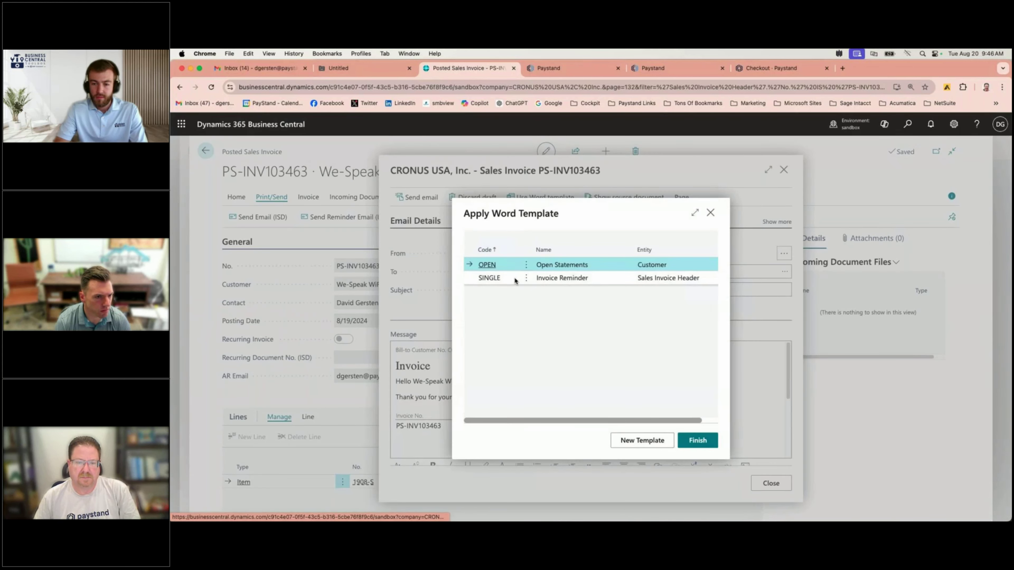
{"action": "left_click", "coordinate": [514, 277]}
{"action": "left_click", "coordinate": [686, 437]}
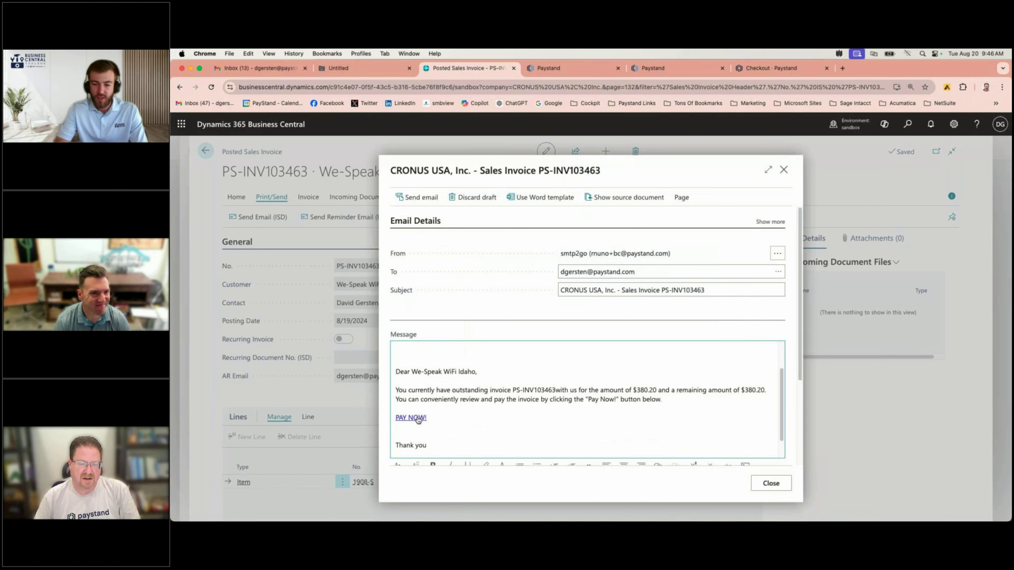
{"action": "right_click", "coordinate": [418, 419]}
{"action": "left_click", "coordinate": [450, 228]}
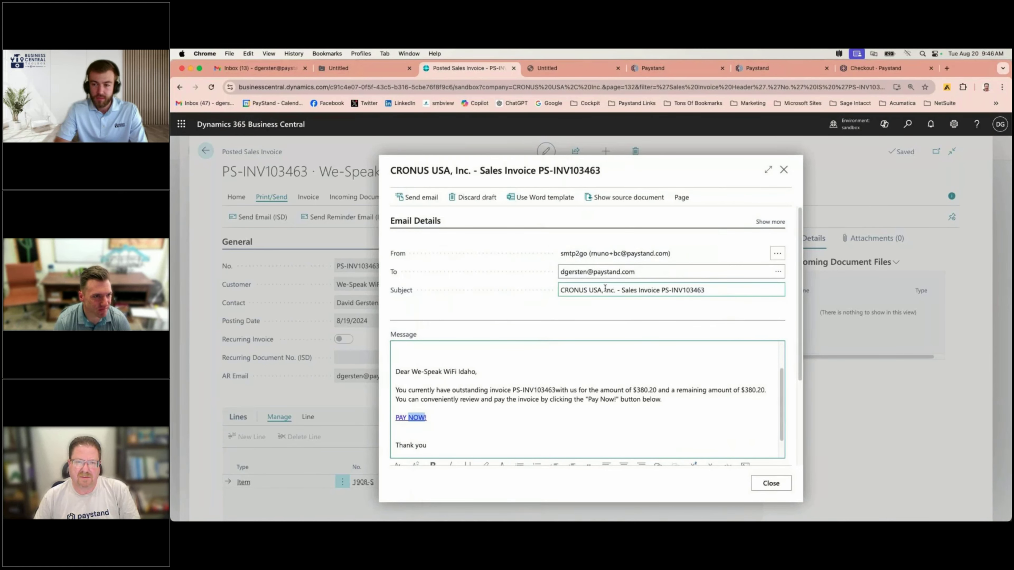
Switch to the Paystand checkout page, select only the overdue invoice due 03/02/2024, and continue to payment selection
{"action": "left_click", "coordinate": [692, 65]}
{"action": "left_click", "coordinate": [754, 70]}
{"action": "left_click", "coordinate": [855, 70]}
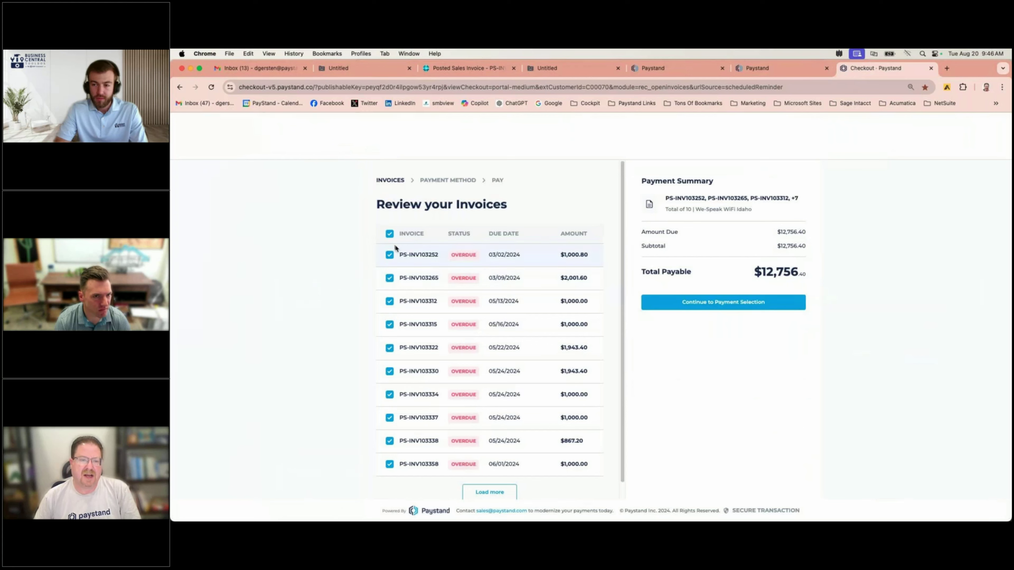
{"action": "left_click", "coordinate": [390, 233]}
{"action": "left_click", "coordinate": [389, 255]}
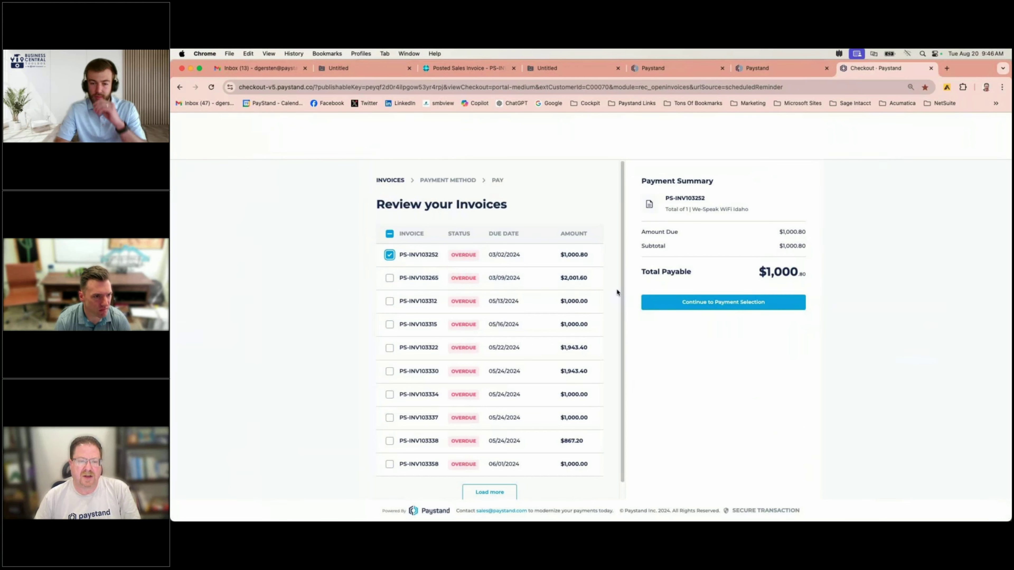
{"action": "left_click", "coordinate": [708, 302]}
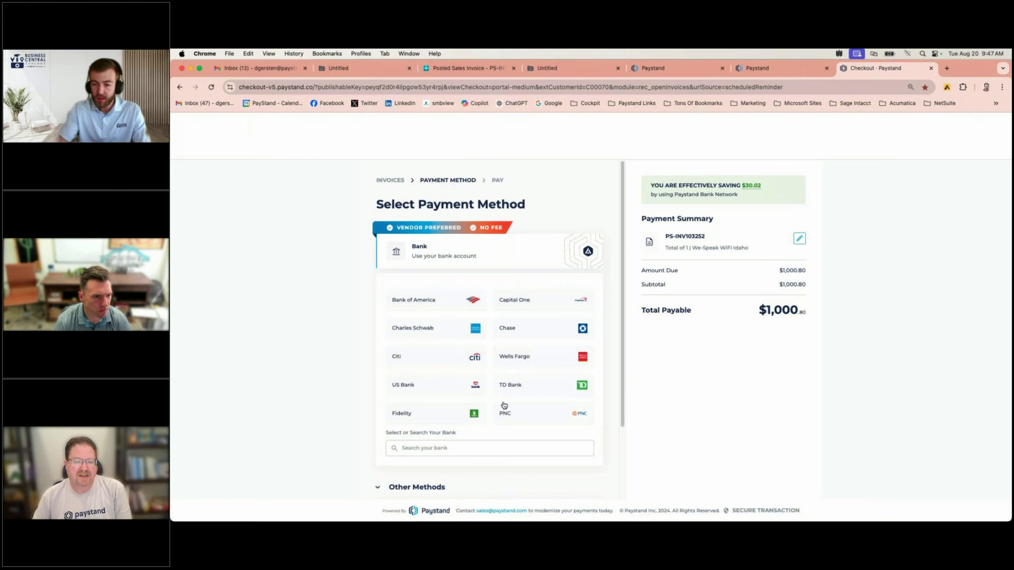
Examine the bank, ACH and card payment methods offered at checkout, including the card fee and the payment summary
{"action": "scroll", "coordinate": [621, 423], "scroll_direction": "down", "scroll_amount": 1}
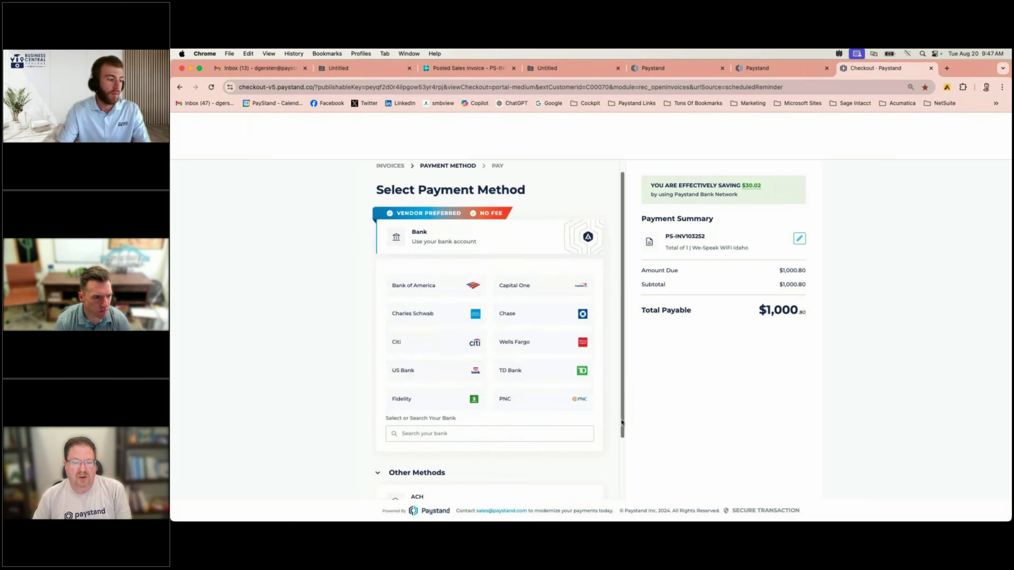
{"action": "left_click_drag", "start_coordinate": [621, 423], "coordinate": [614, 479]}
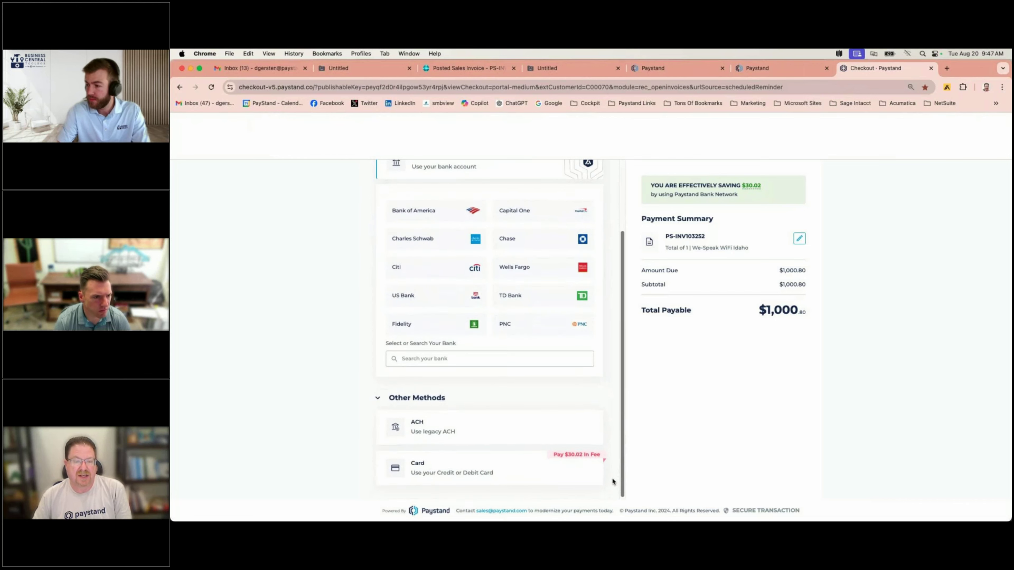
{"action": "left_click_drag", "start_coordinate": [622, 356], "coordinate": [324, 254]}
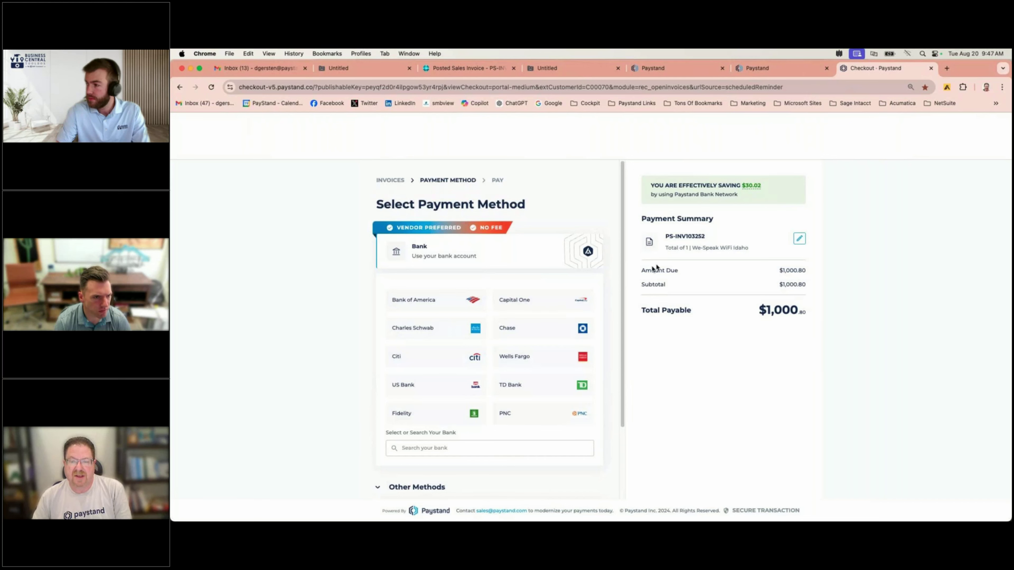
{"action": "left_click_drag", "start_coordinate": [624, 299], "coordinate": [616, 379]}
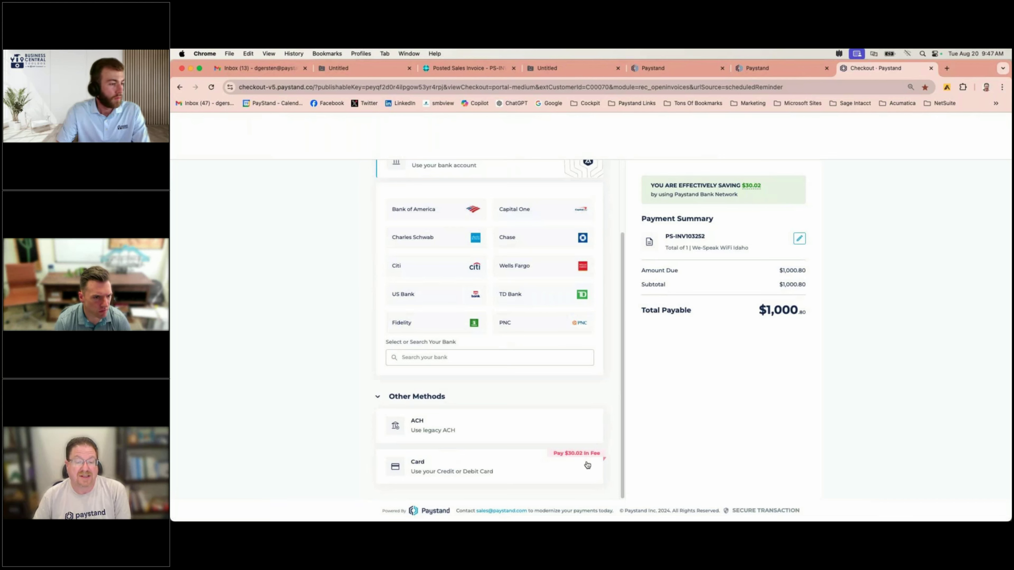
{"action": "scroll", "coordinate": [565, 406], "scroll_direction": "up", "scroll_amount": 3}
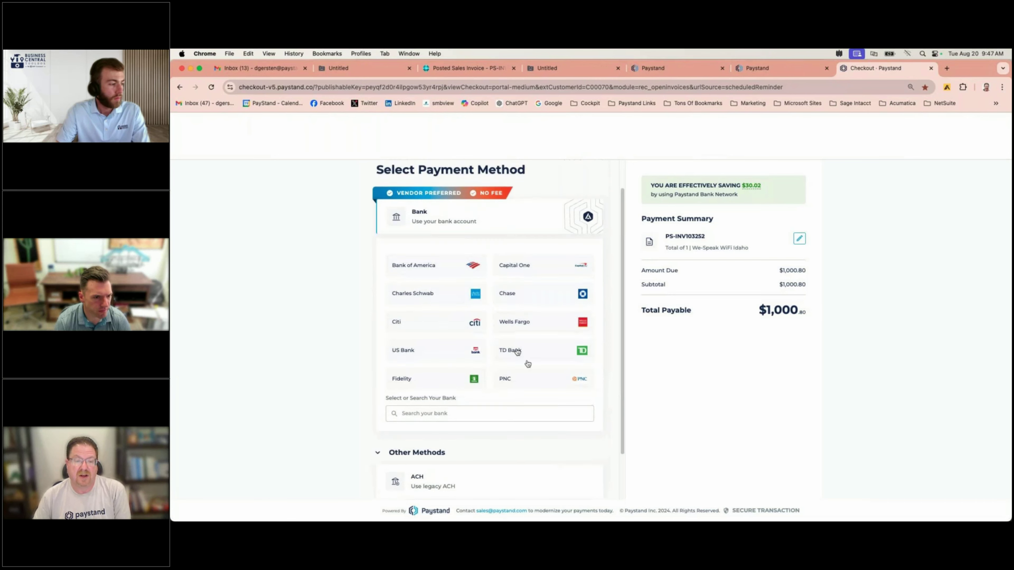
Choose Bank of America as the payment bank and fill in the bank login's username and password
{"action": "left_click", "coordinate": [454, 267]}
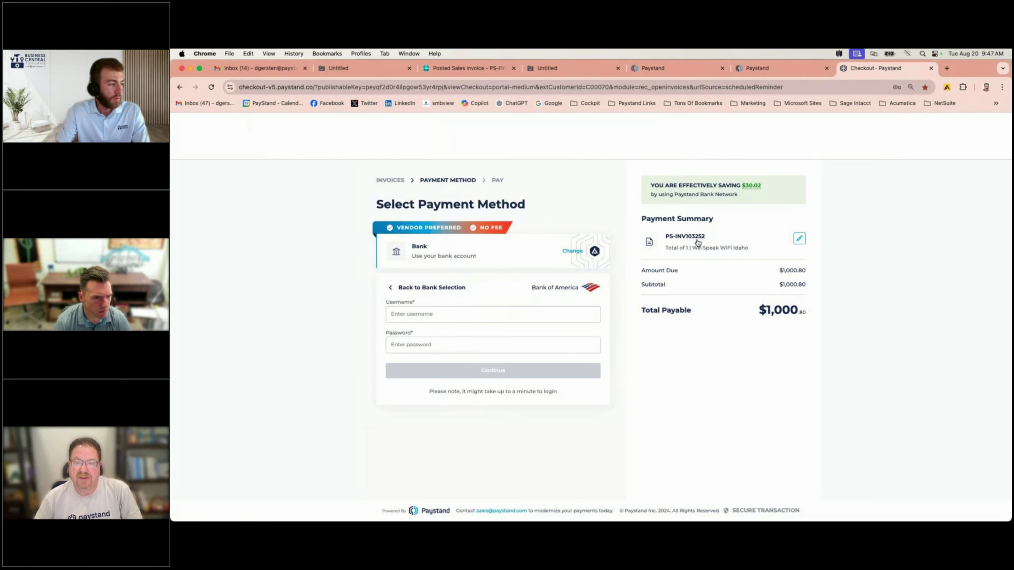
{"action": "left_click", "coordinate": [465, 320]}
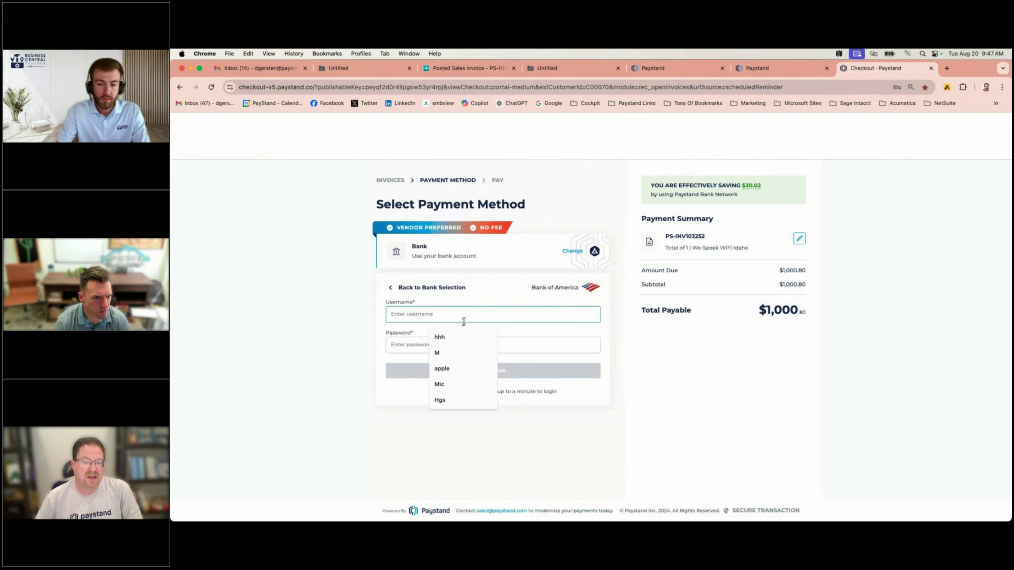
{"action": "left_click", "coordinate": [452, 365]}
{"action": "left_click", "coordinate": [446, 345]}
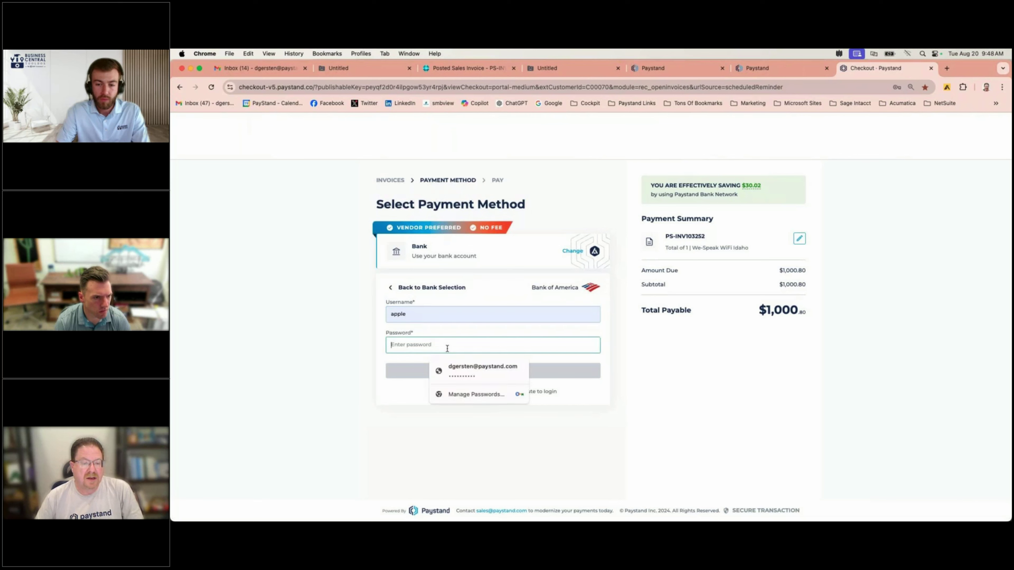
{"action": "left_click", "coordinate": [448, 365]}
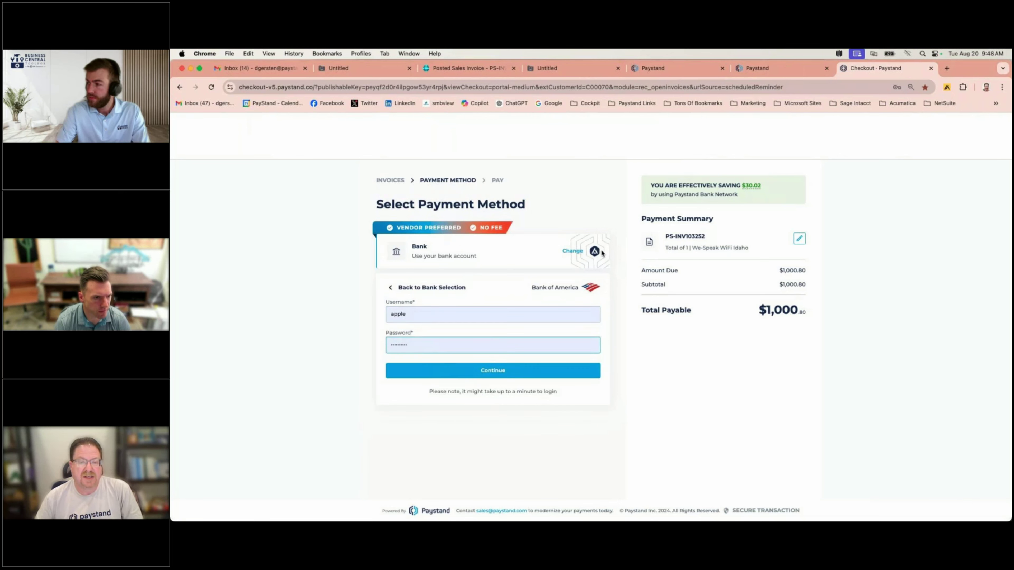